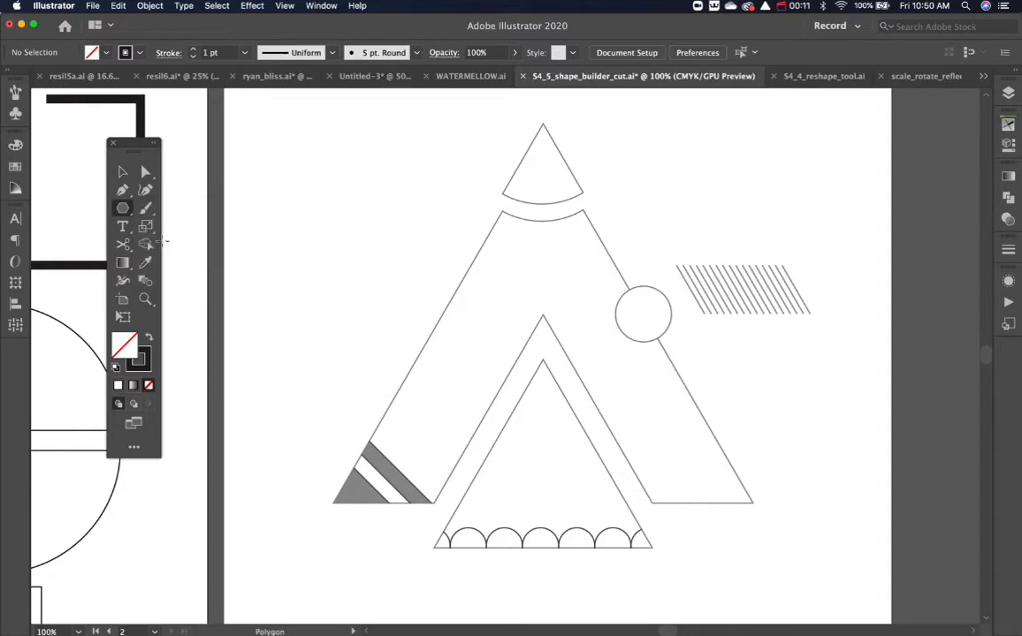
# Create a triangle with the Polygon tool and place it over the upper part of the large template triangle.
pyautogui.click(354, 257)
pyautogui.press('Return')
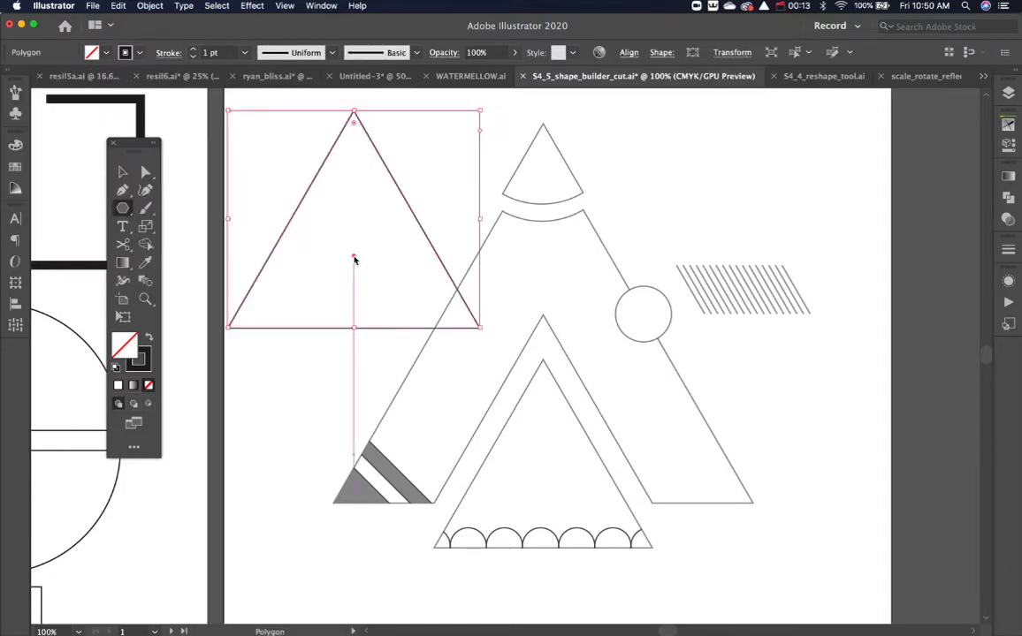
pyautogui.press('v')
pyautogui.moveTo(423, 221); pyautogui.dragTo(607, 256)
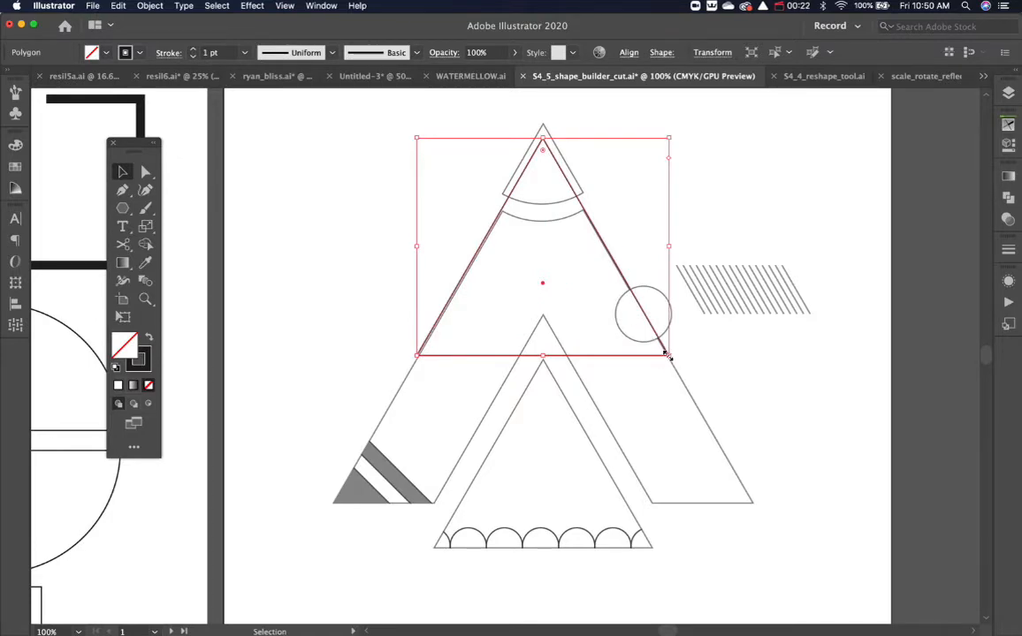
# Resize the triangle so its two lower corners meet the outer base corners of the template's A shape.
pyautogui.moveTo(667, 356); pyautogui.dragTo(754, 502)
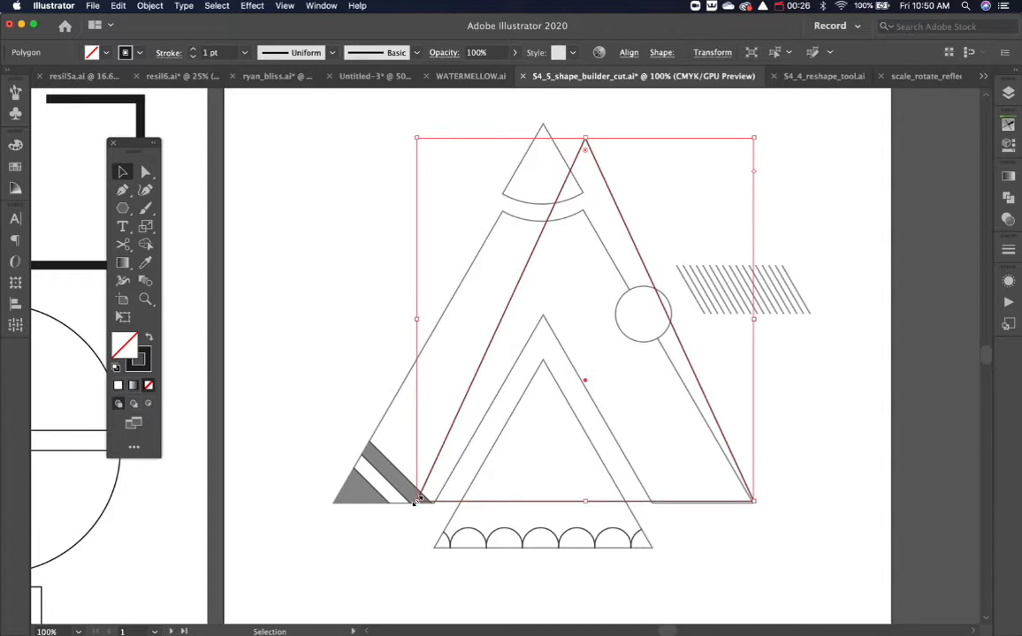
pyautogui.moveTo(417, 501); pyautogui.dragTo(334, 504)
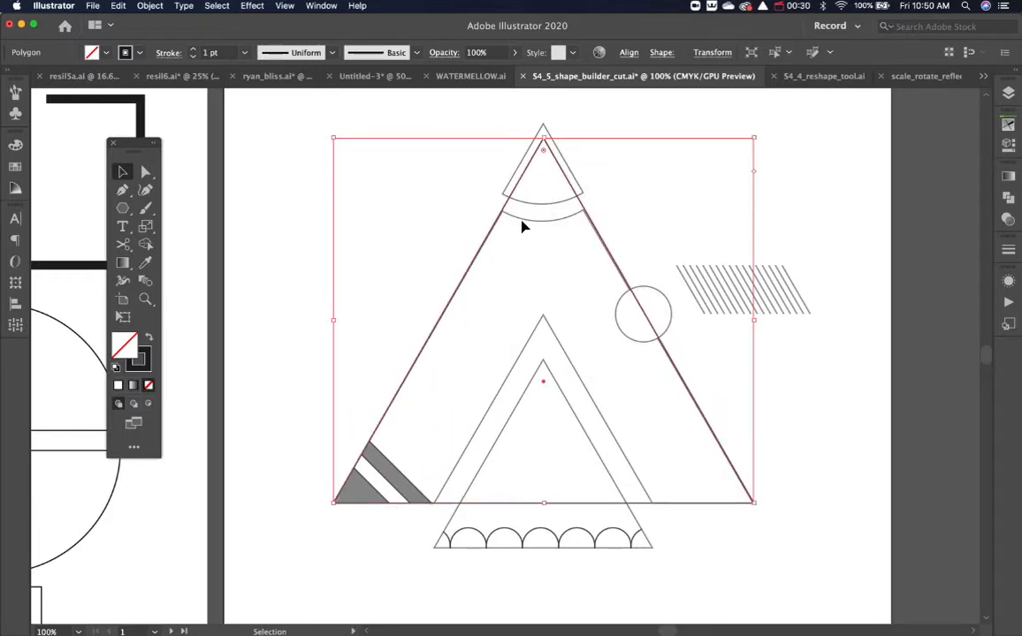
pyautogui.click(822, 214)
pyautogui.press('space')
pyautogui.moveTo(823, 378); pyautogui.dragTo(794, 394)
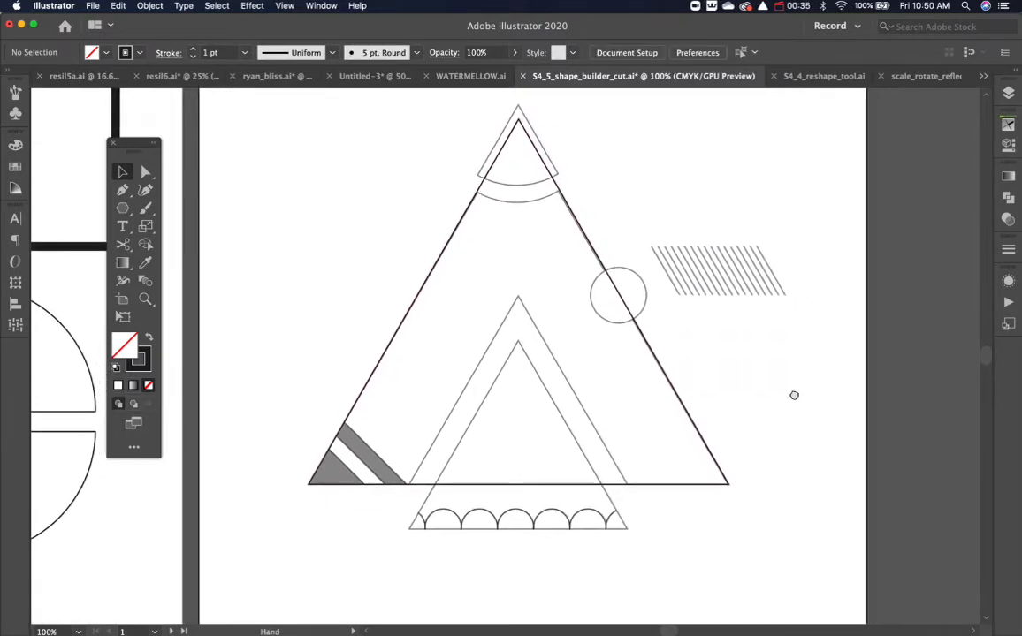
# Copy the large triangle straight down so the copy's apex meets the inner peak of the template's A shape.
pyautogui.click(694, 428)
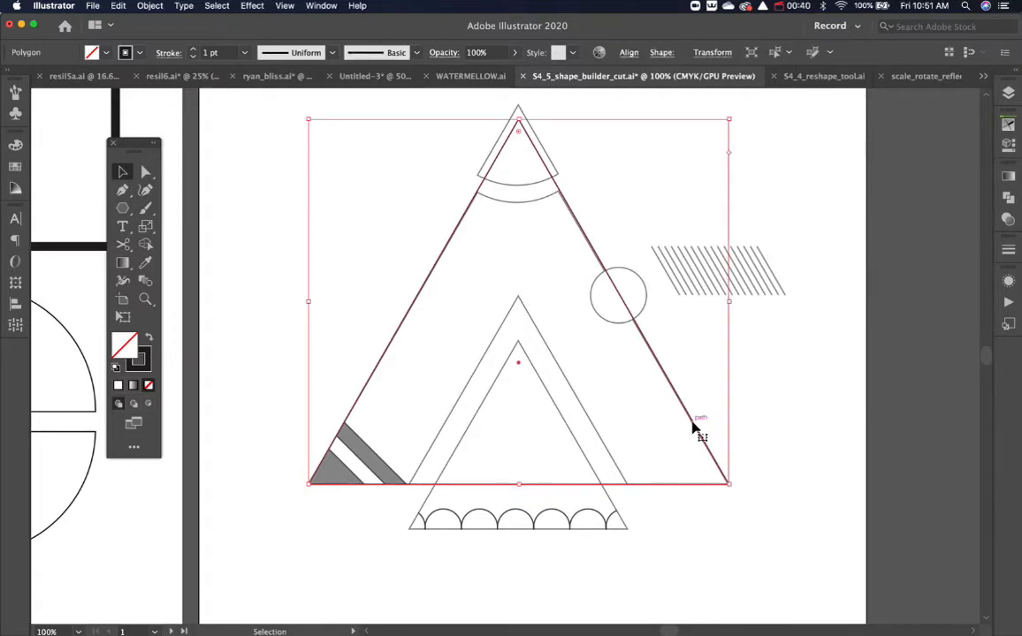
pyautogui.press('space')
pyautogui.moveTo(683, 410); pyautogui.dragTo(694, 585)
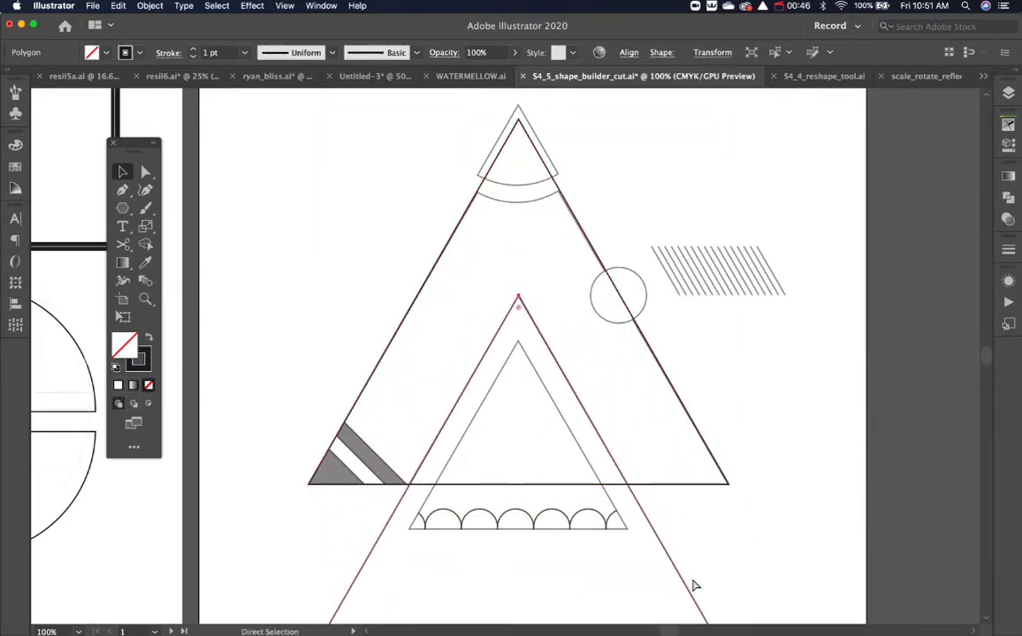
pyautogui.hotkey('ctrl', "'")
pyautogui.hotkey('ctrl', "'")
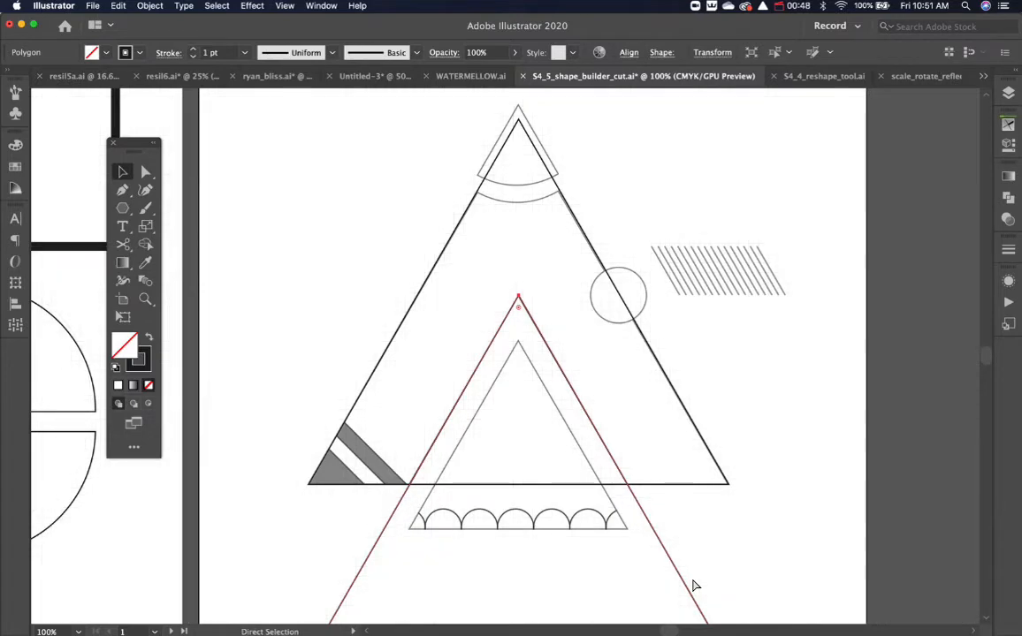
# Hide the Template layer and select both overlapping triangles.
pyautogui.click(1008, 93)
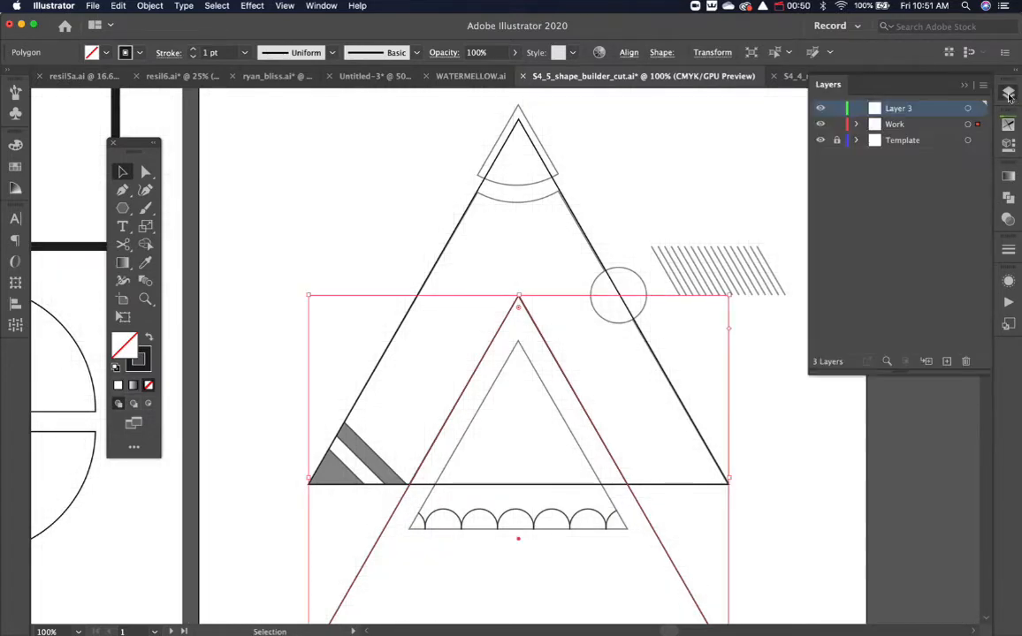
pyautogui.click(820, 140)
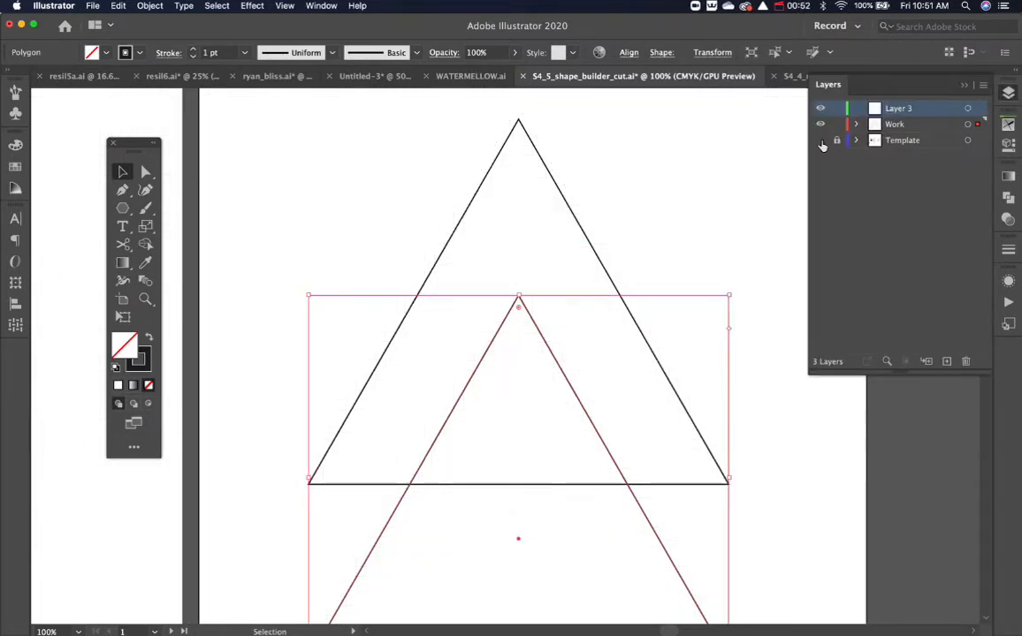
pyautogui.click(723, 214)
pyautogui.moveTo(702, 259); pyautogui.dragTo(296, 477)
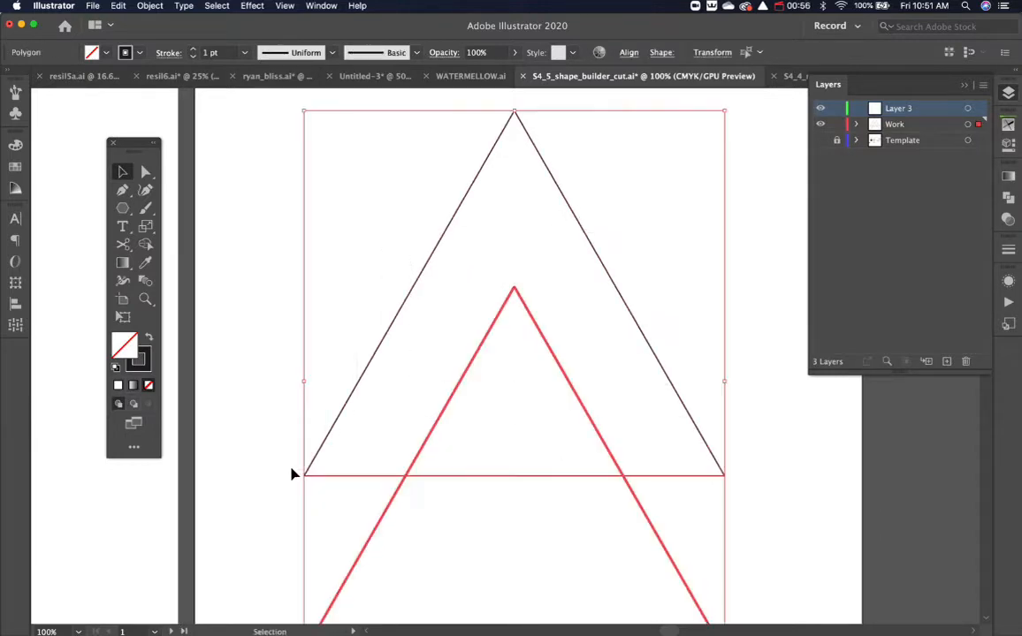
# With Shape Builder, separate the outer A shape from the overlap and remove the part below the large triangle's base.
pyautogui.click(145, 244)
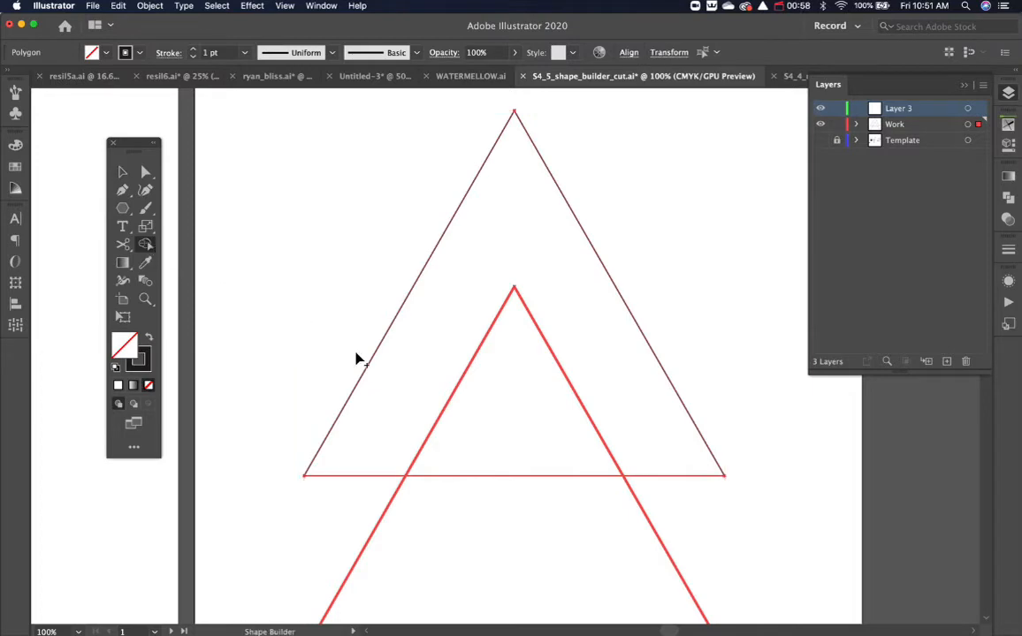
pyautogui.click(383, 365)
pyautogui.moveTo(429, 441); pyautogui.dragTo(408, 238)
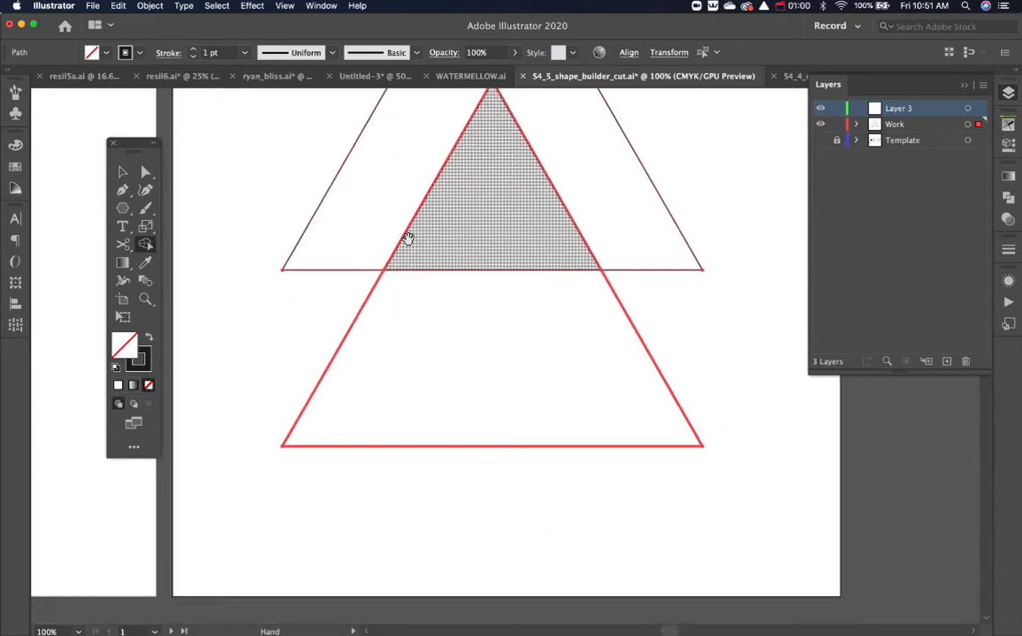
pyautogui.keyDown('alt'); pyautogui.click(633, 395); pyautogui.keyUp('alt')
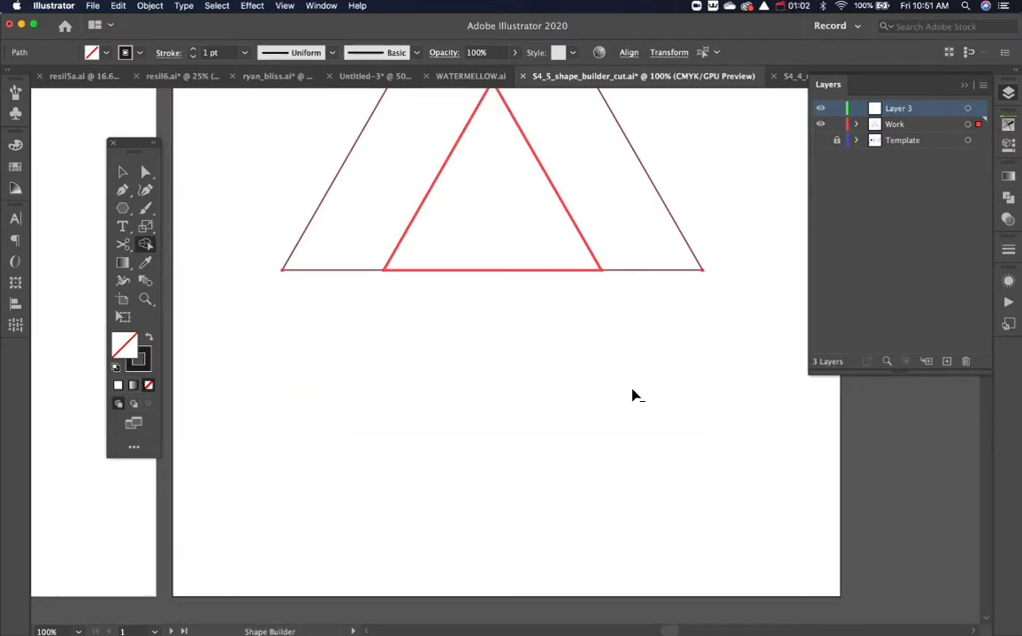
pyautogui.press('v')
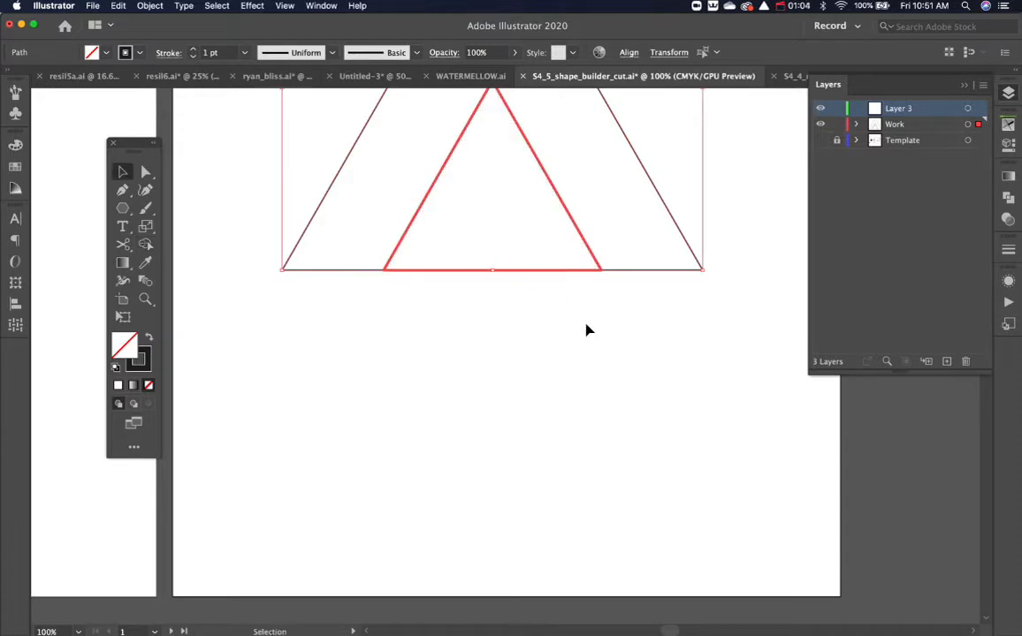
pyautogui.click(586, 329)
# Move the small inner triangle straight down to leave a gap beneath the A shape.
pyautogui.moveTo(586, 369); pyautogui.dragTo(584, 575)
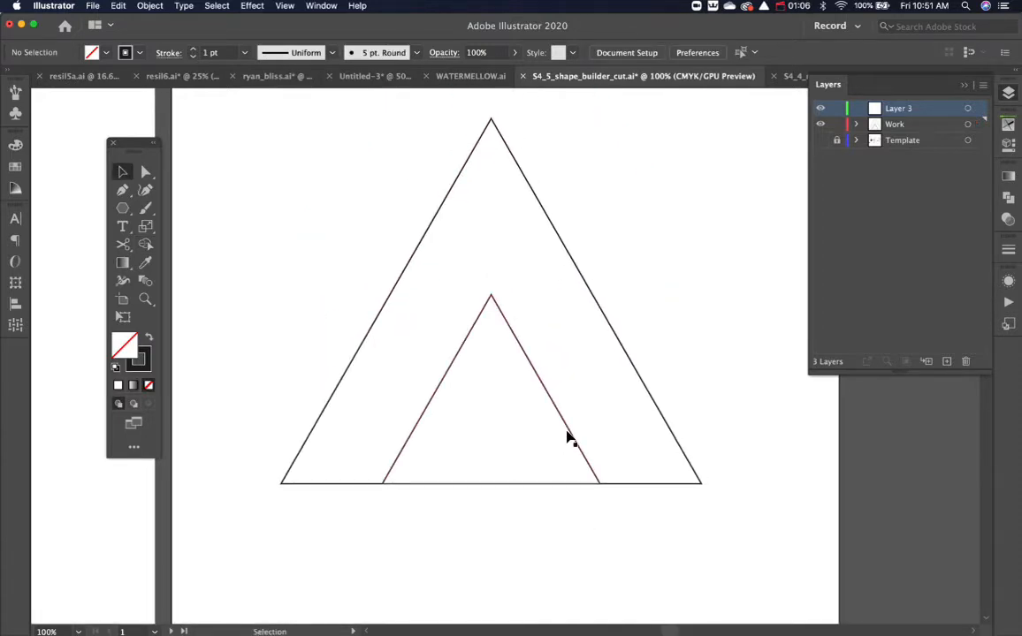
pyautogui.moveTo(568, 433); pyautogui.dragTo(570, 486)
pyautogui.click(727, 357)
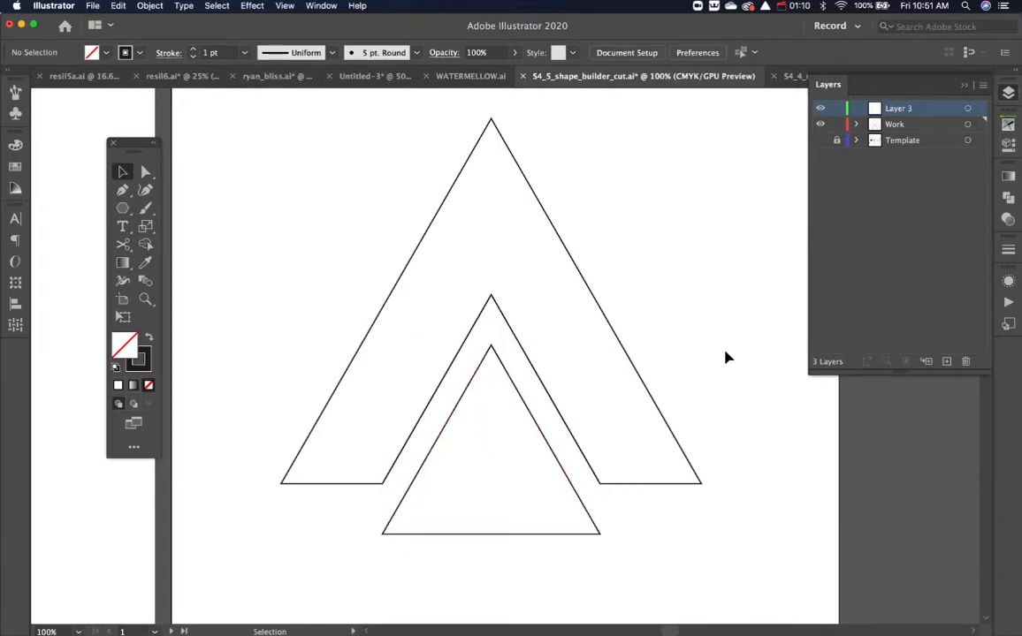
# Compare the drawn shapes with the template by toggling the Template and Work layers, leaving Template and Layer 3 hidden.
pyautogui.click(820, 140)
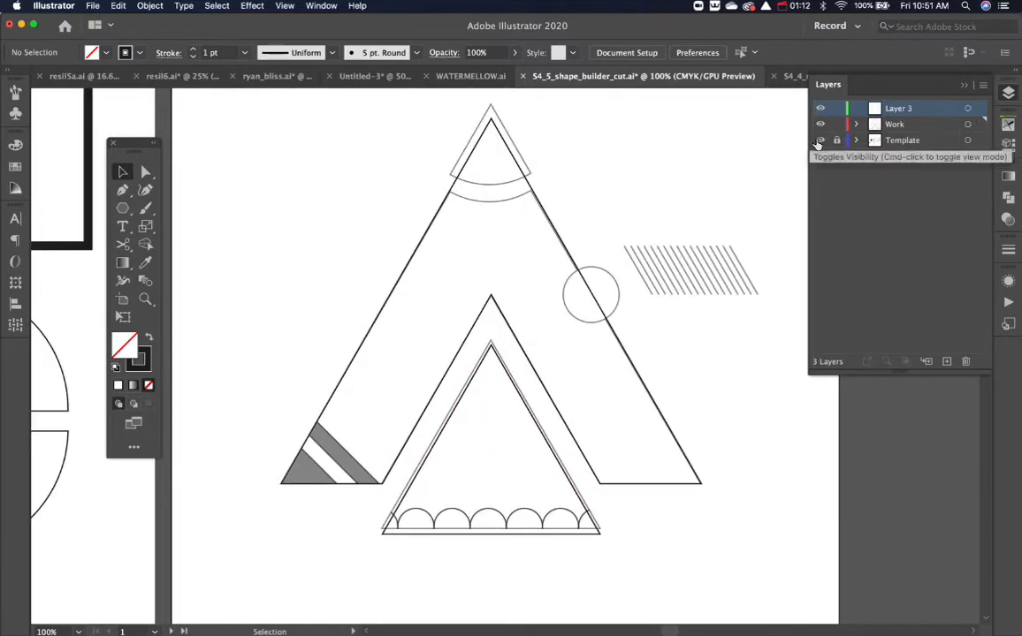
pyautogui.click(820, 140)
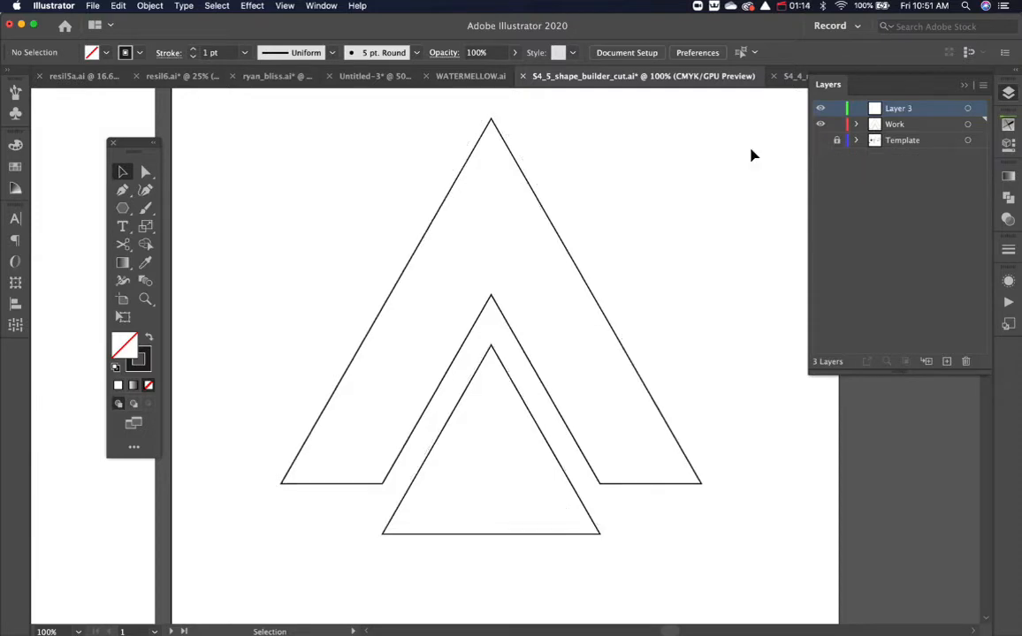
pyautogui.scroll(5, 609, 205)
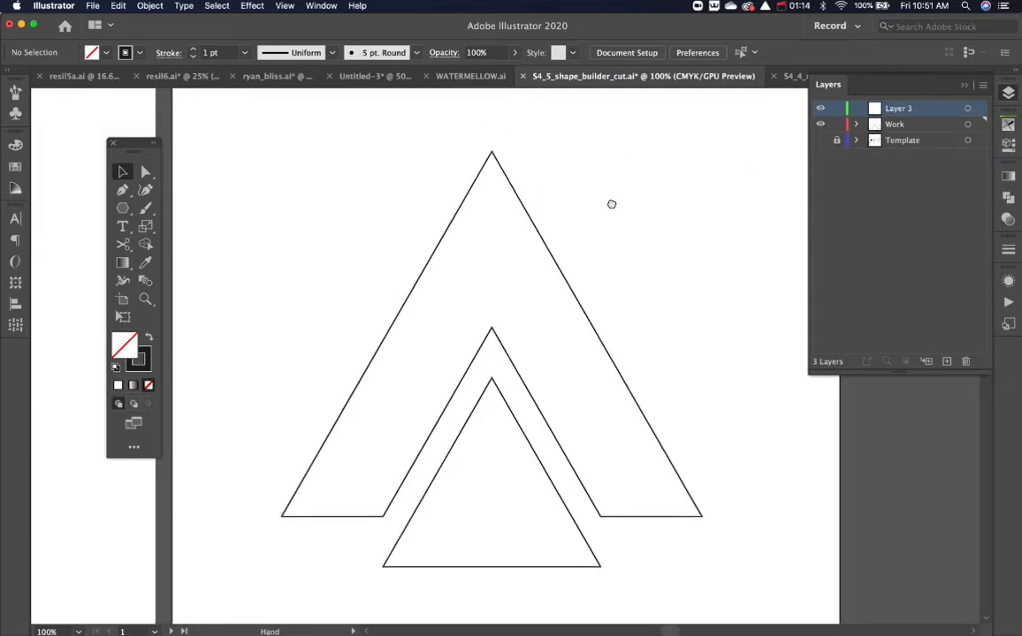
pyautogui.click(820, 140)
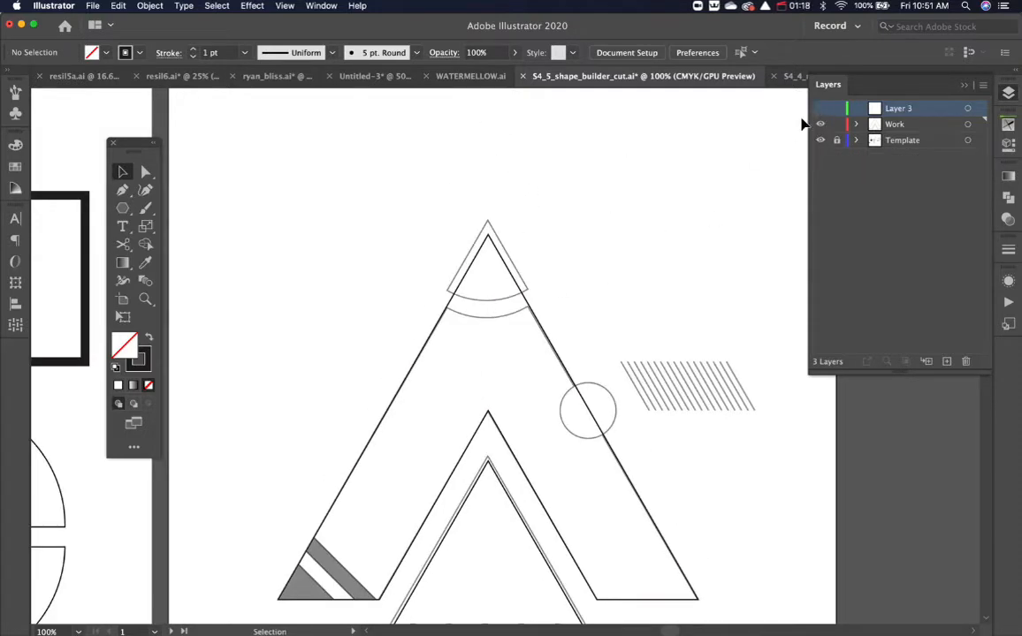
pyautogui.click(820, 123)
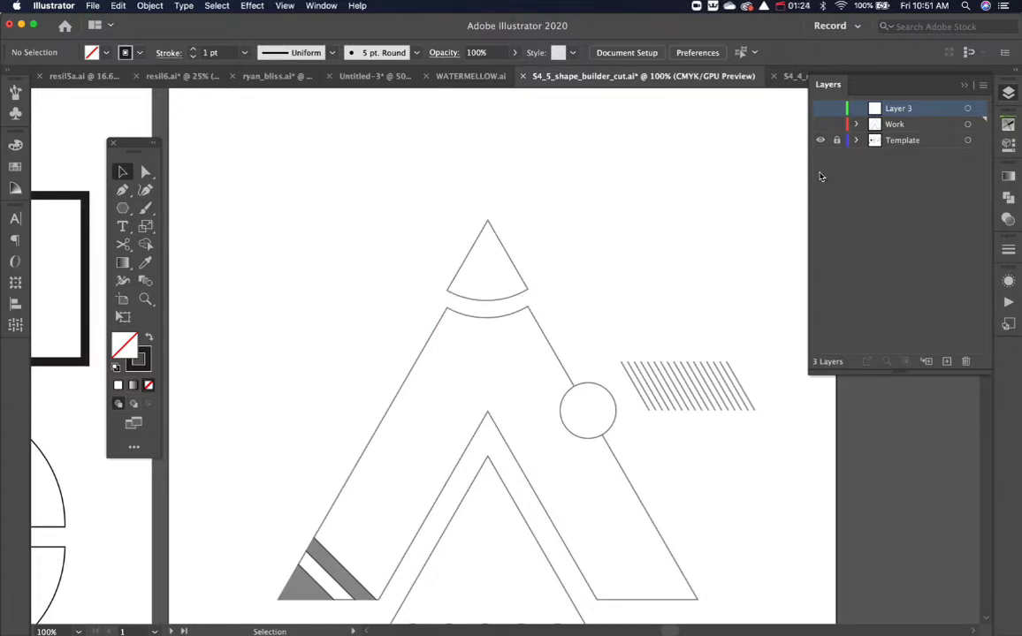
pyautogui.click(819, 124)
pyautogui.click(820, 140)
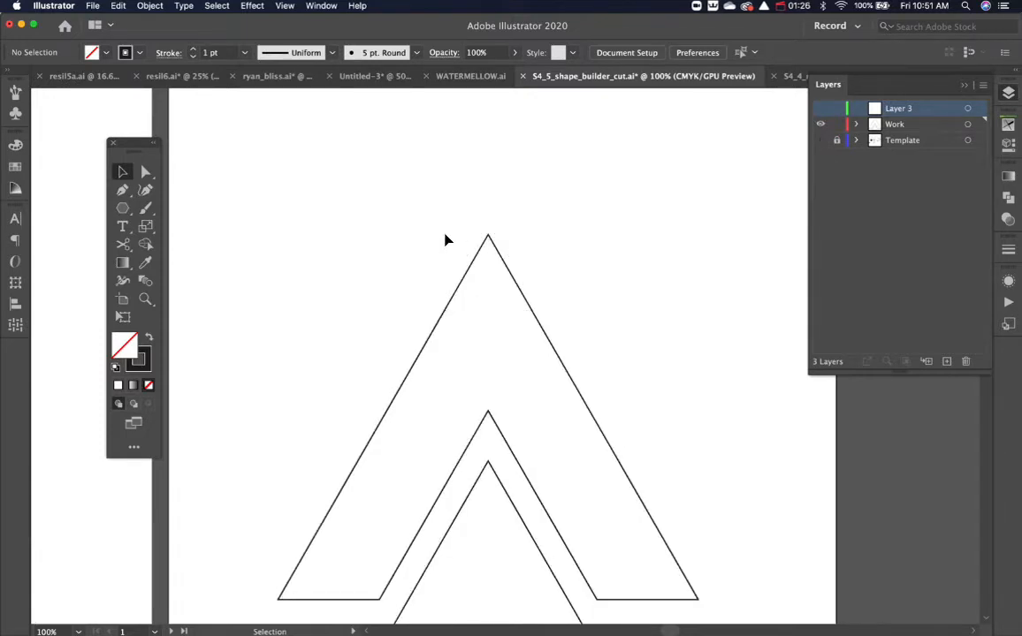
# Draw a small circle with the Ellipse tool, centred on the apex of the A shape.
pyautogui.moveTo(123, 208); pyautogui.dragTo(177, 225)
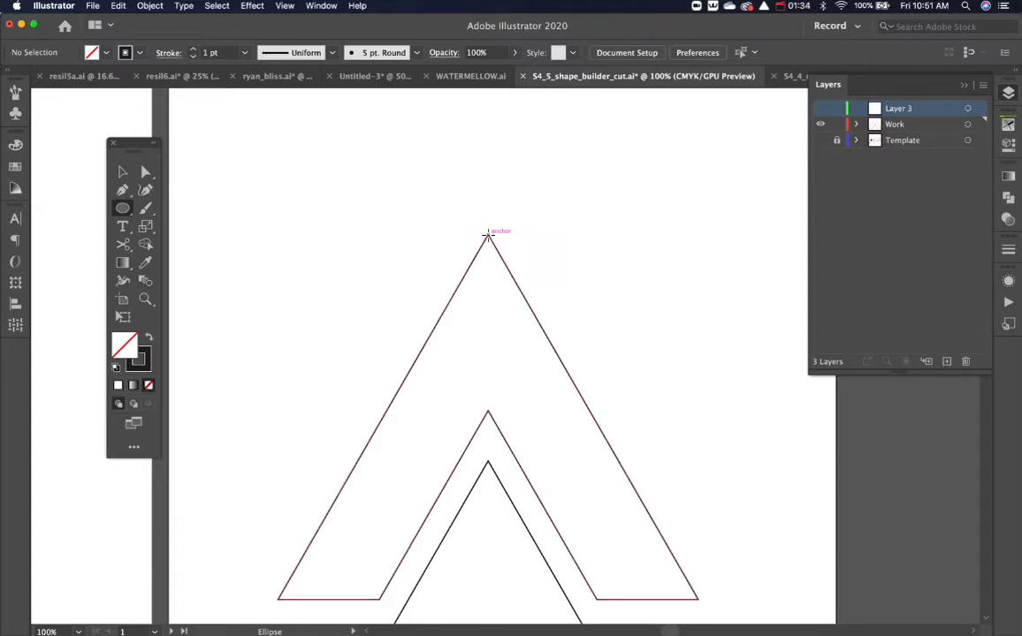
pyautogui.moveTo(488, 234); pyautogui.dragTo(527, 193)
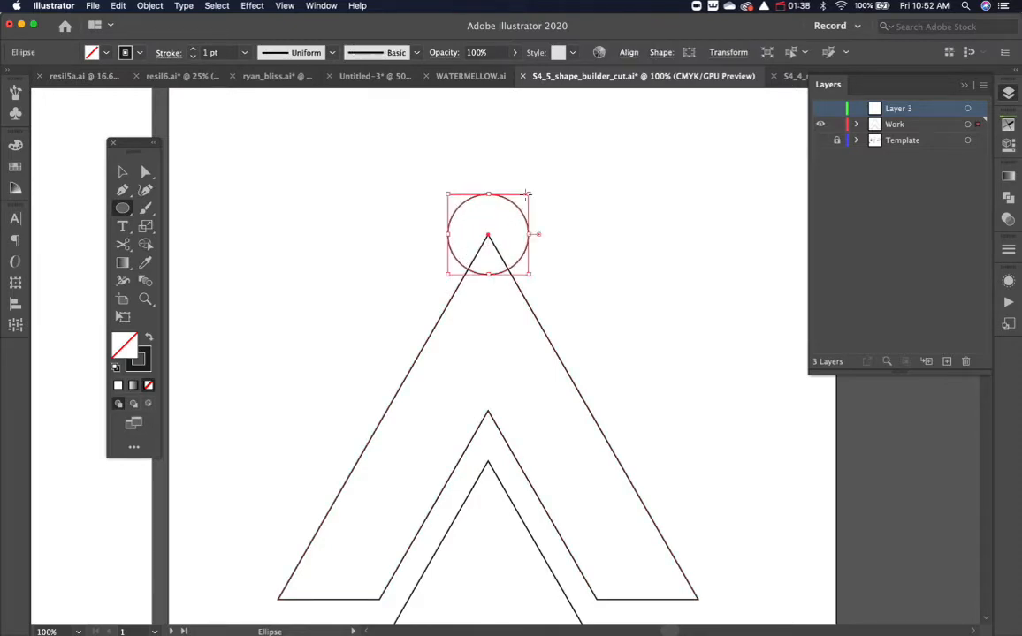
pyautogui.keyDown('super'); pyautogui.click(580, 248); pyautogui.keyUp('super')
pyautogui.press('v')
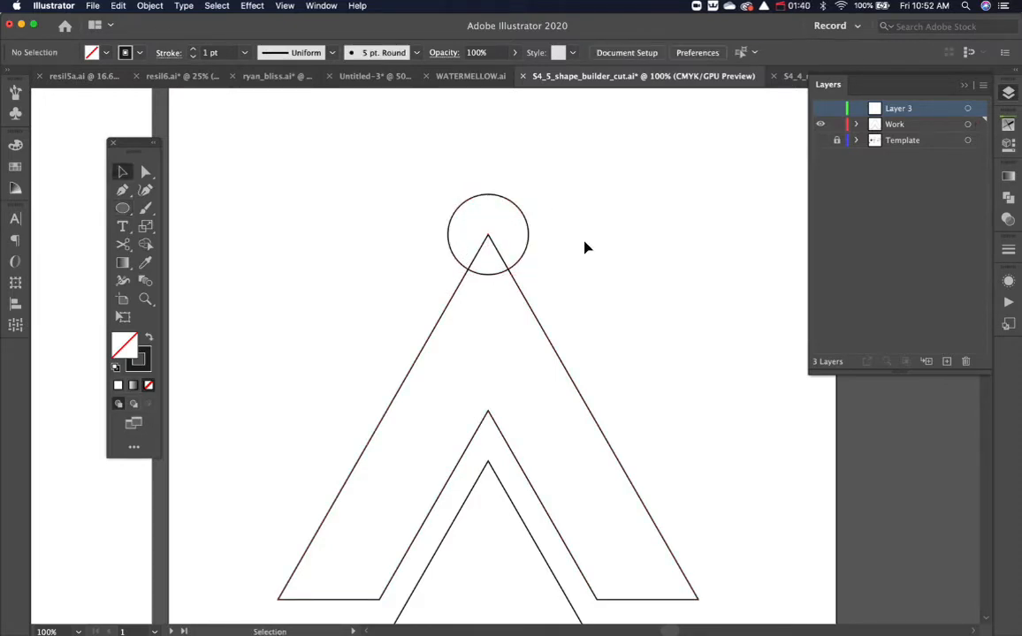
# Select the circle and A shape, and remove the circle's area outside the A with Shape Builder, keeping the curved cut.
pyautogui.moveTo(577, 201); pyautogui.dragTo(413, 315)
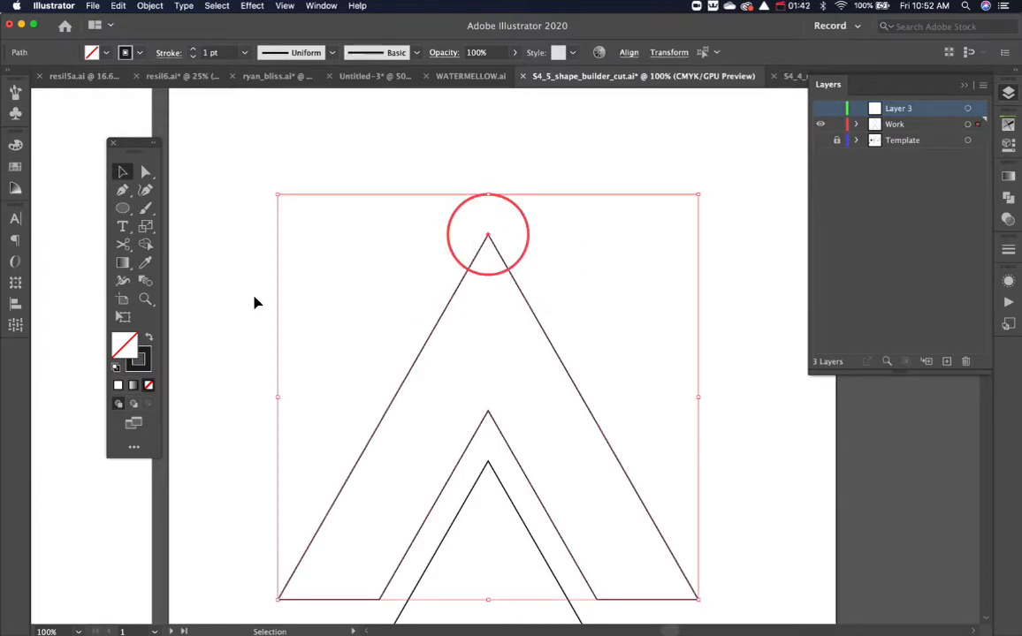
pyautogui.click(146, 244)
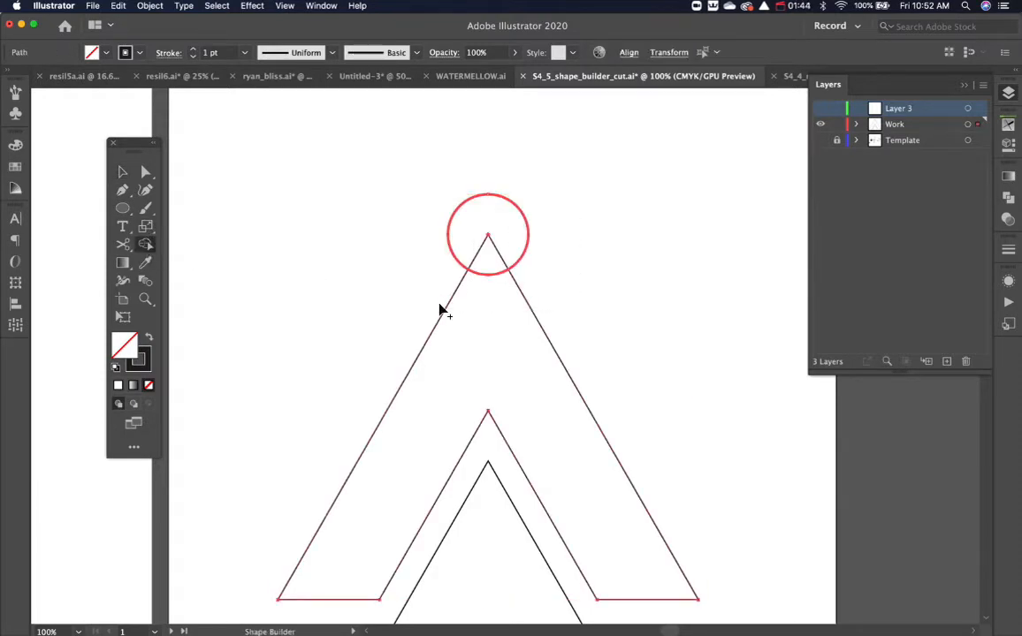
pyautogui.keyDown('alt'); pyautogui.click(519, 238); pyautogui.keyUp('alt')
pyautogui.press('v')
pyautogui.click(554, 256)
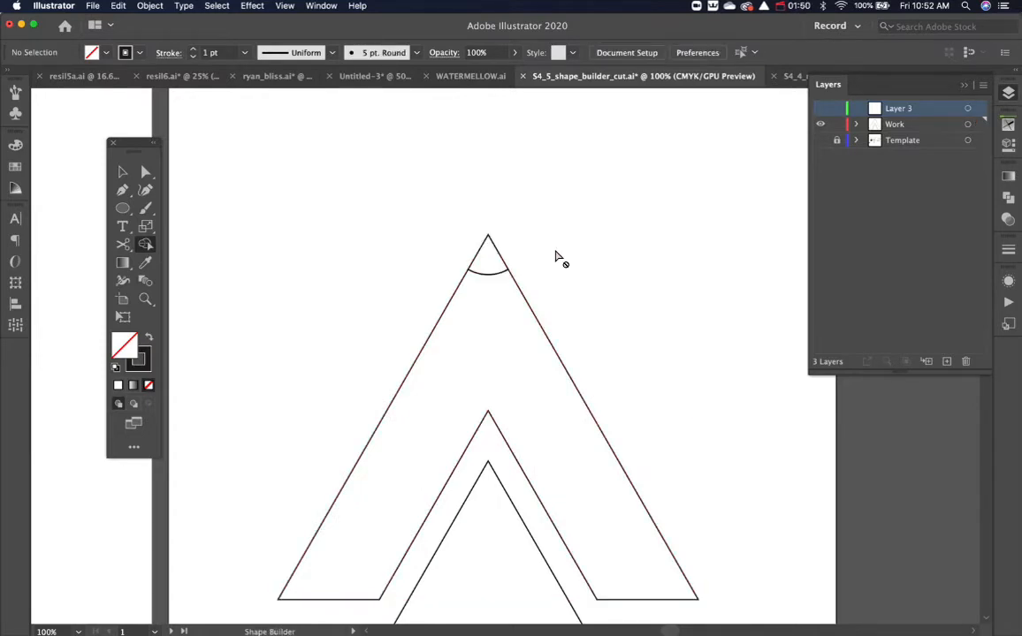
# Move the cut-off tip slightly upward to leave a narrow curved gap above the A shape.
pyautogui.moveTo(501, 254); pyautogui.dragTo(502, 245)
pyautogui.click(592, 262)
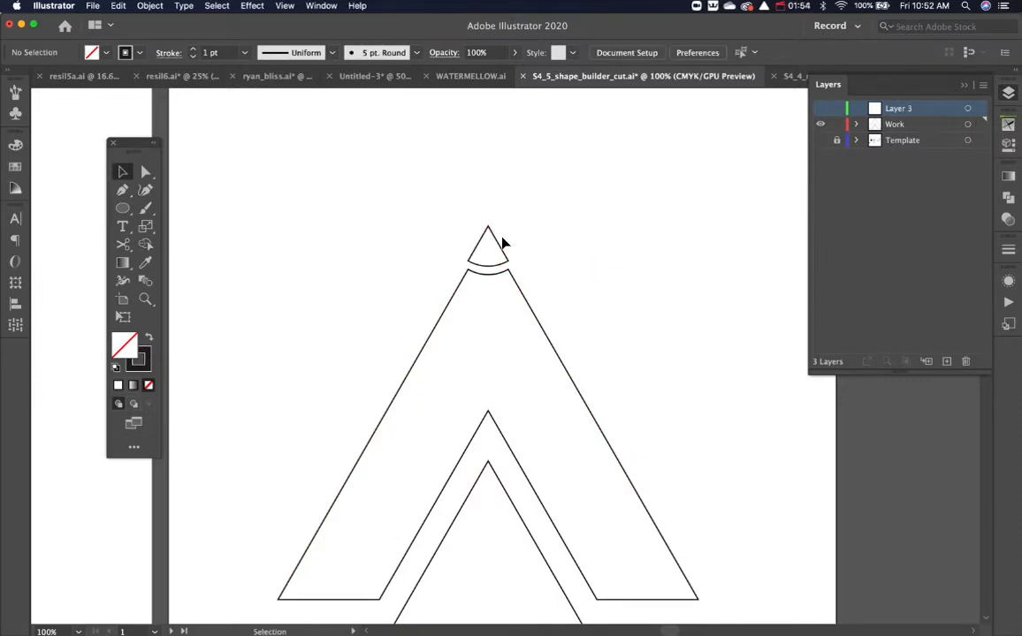
pyautogui.moveTo(500, 246); pyautogui.dragTo(498, 241)
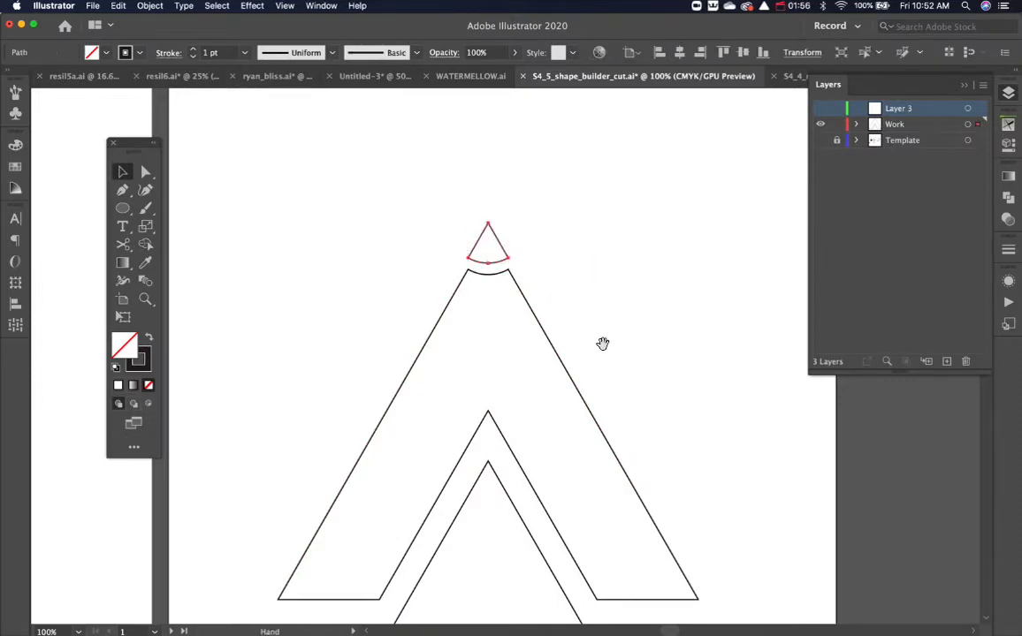
pyautogui.click(603, 351)
# Check the template's corner stripes, hide the Template layer again, and draw a diagonal line across the A shape's lower-left corner.
pyautogui.scroll(-5, 611, 354)
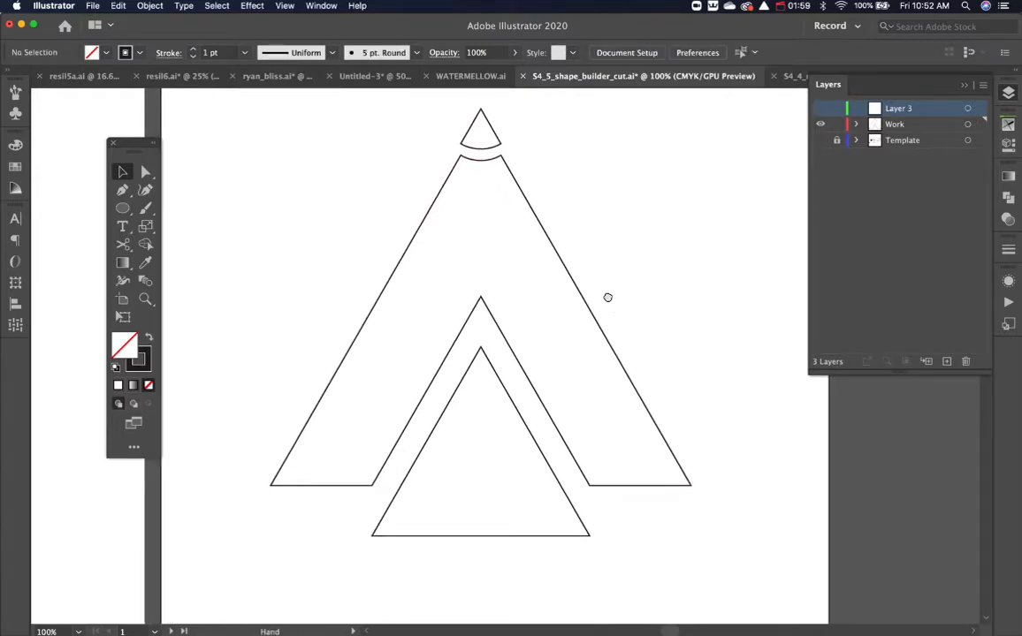
pyautogui.click(821, 140)
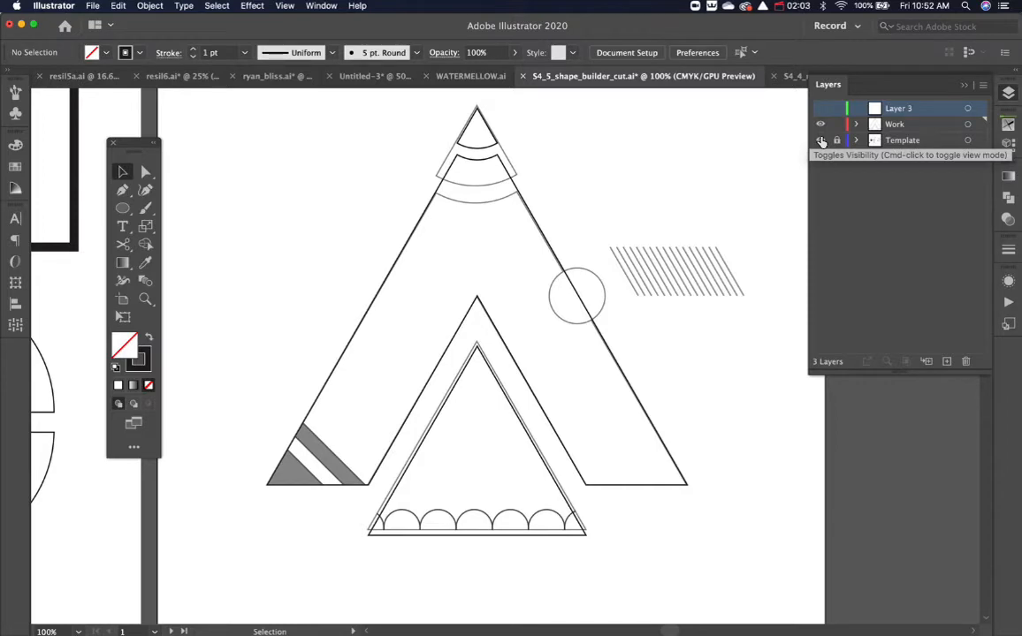
pyautogui.click(821, 140)
pyautogui.press('\\')
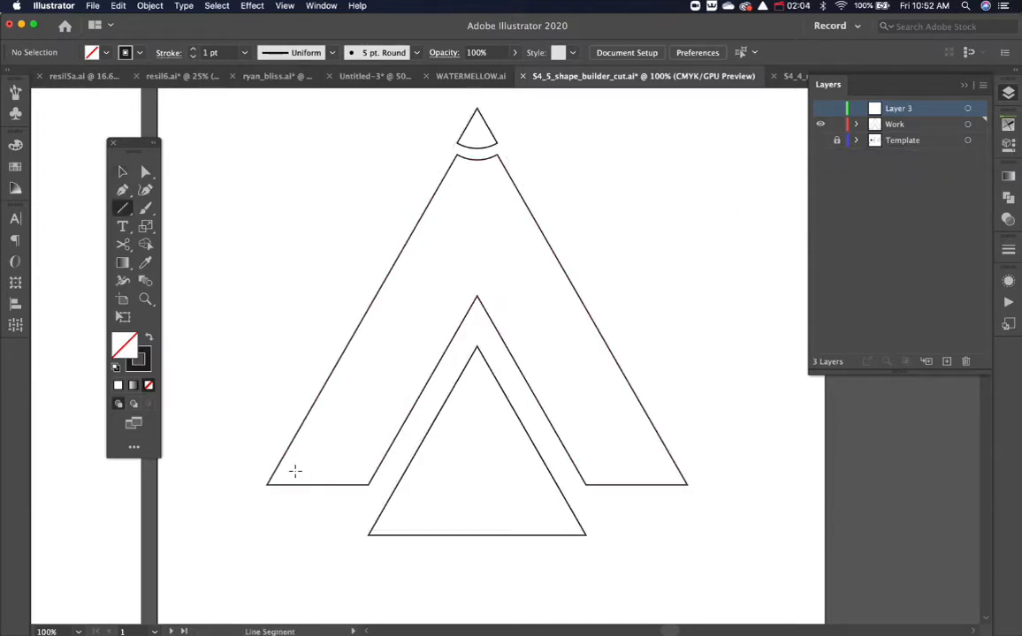
pyautogui.moveTo(261, 443); pyautogui.dragTo(319, 507)
pyautogui.press('v')
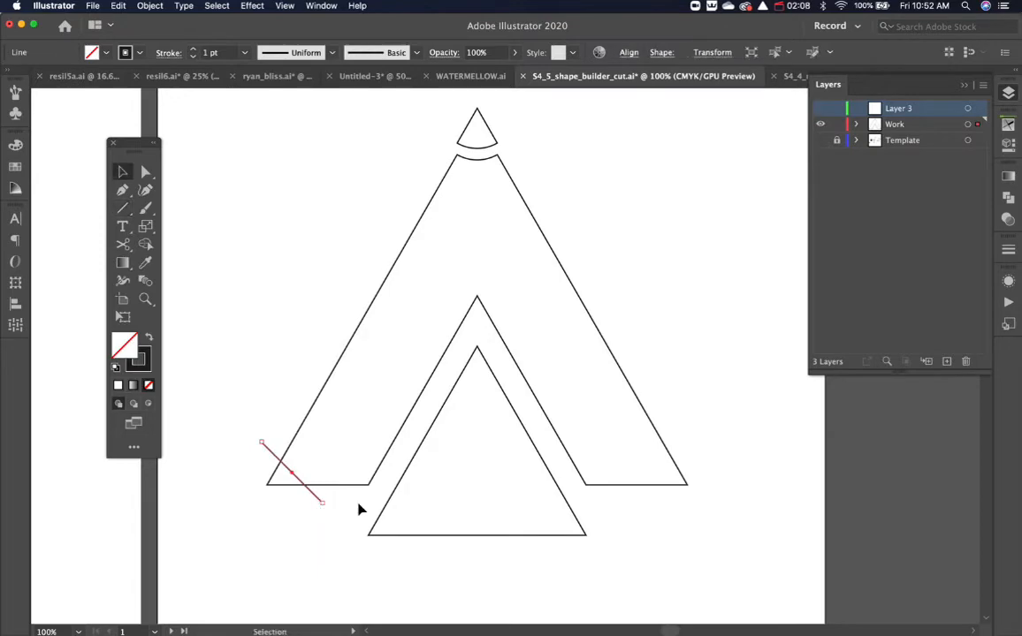
# Duplicate the diagonal line twice at equal spacing, making three parallel lines across the A shape's lower-left corner.
pyautogui.click(358, 510)
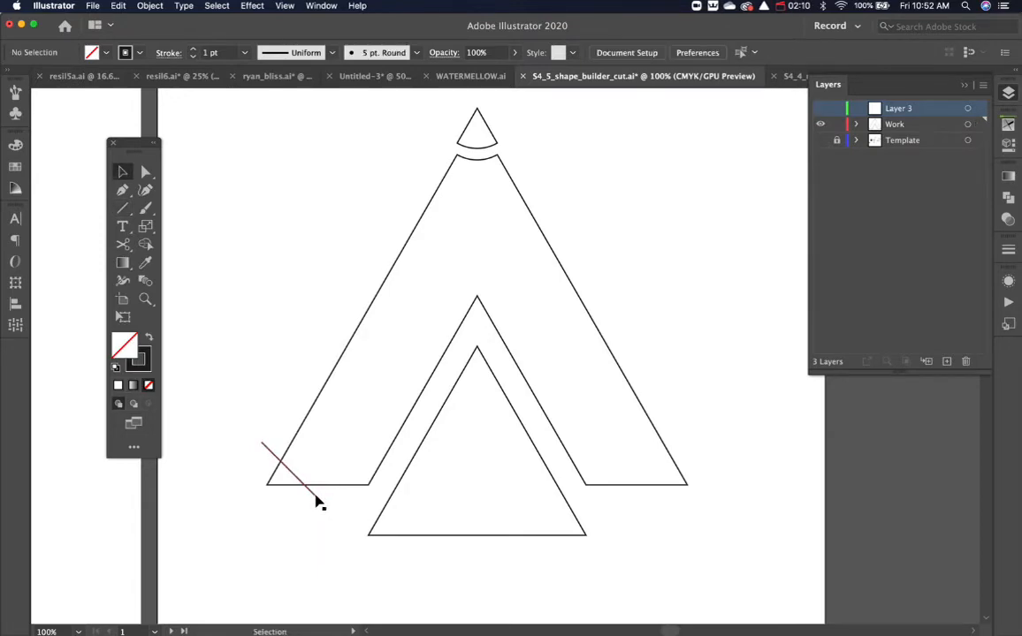
pyautogui.moveTo(315, 498); pyautogui.dragTo(328, 493)
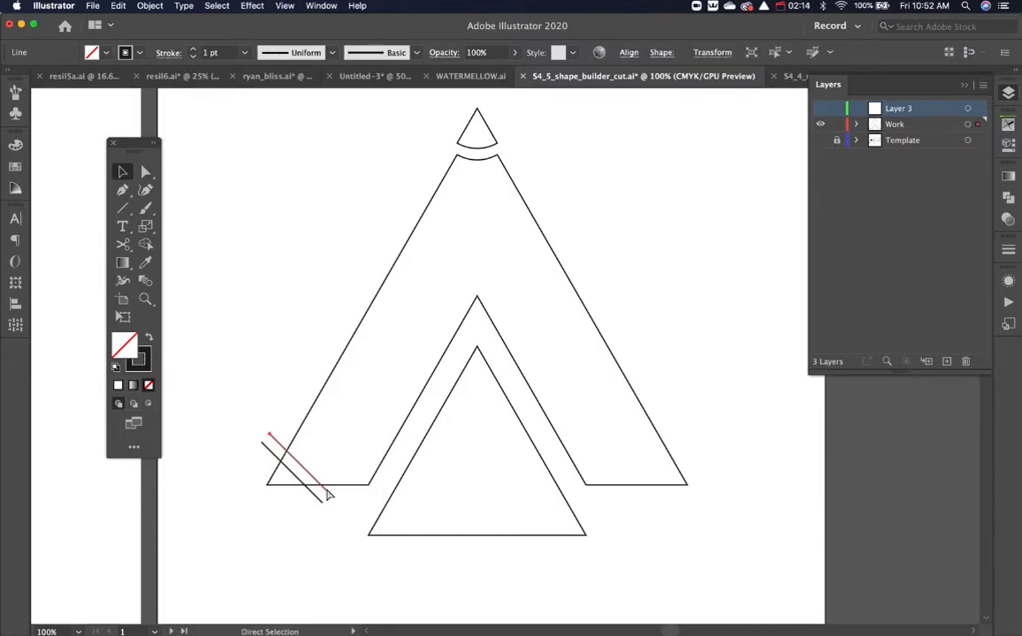
pyautogui.press('super+d')
pyautogui.press('super+d')
pyautogui.click(308, 544)
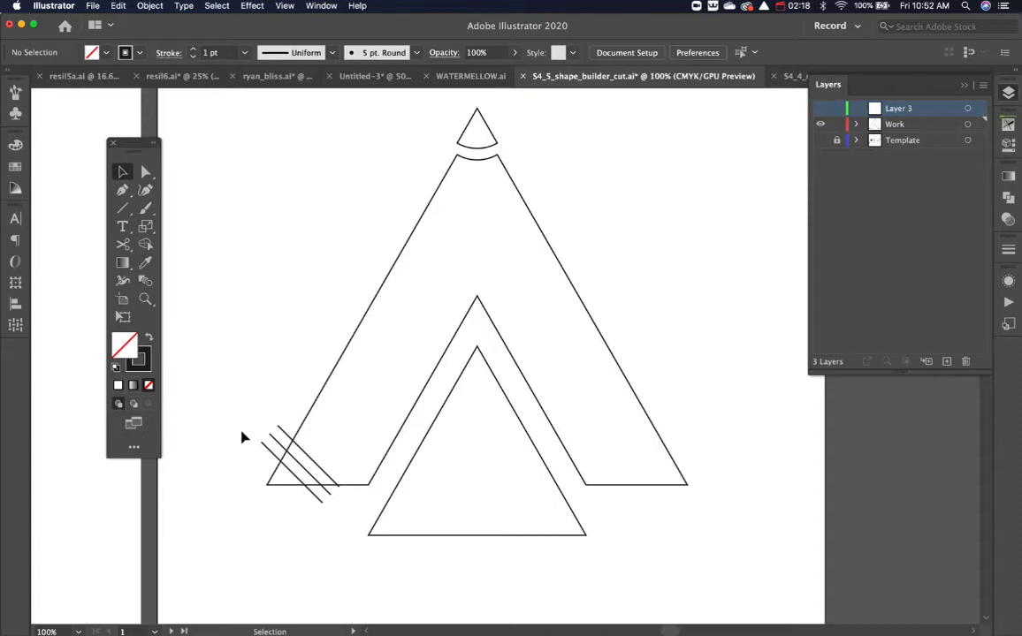
# Select the three lines and the A shape, and use Shape Builder to split the corner into stripes and trim the overhanging line ends.
pyautogui.moveTo(253, 436); pyautogui.dragTo(347, 513)
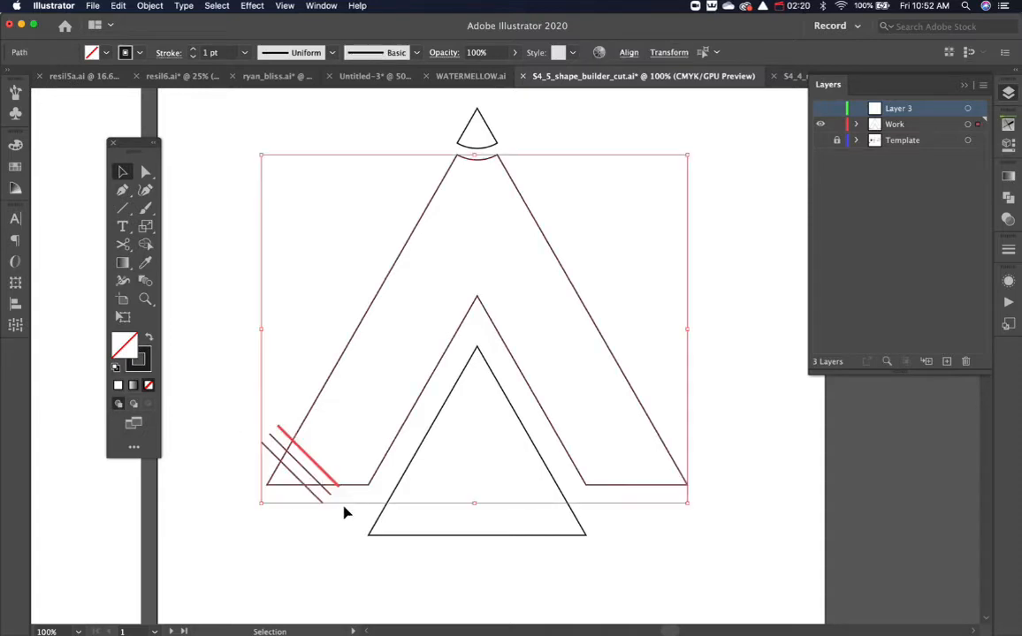
pyautogui.click(145, 244)
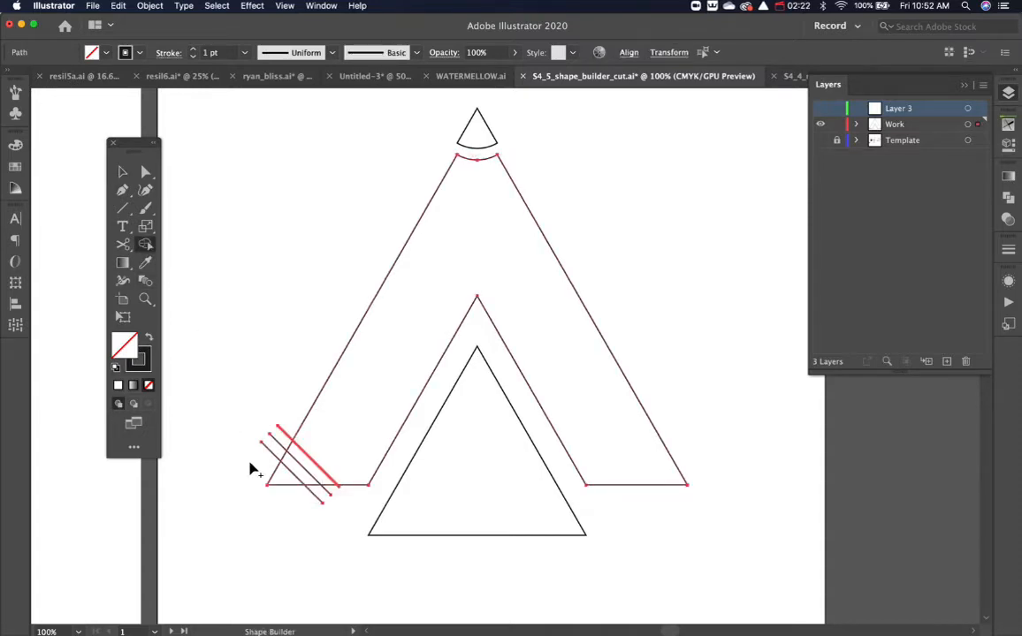
pyautogui.click(310, 470)
pyautogui.moveTo(289, 429); pyautogui.dragTo(264, 463)
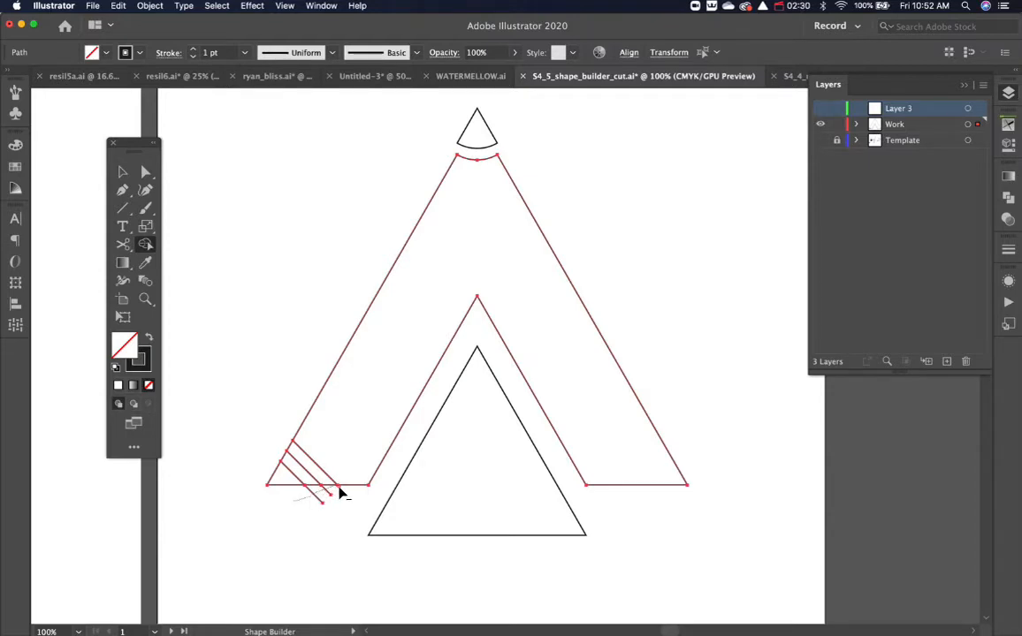
pyautogui.moveTo(343, 494); pyautogui.dragTo(341, 495)
pyautogui.press('super+shift+a')
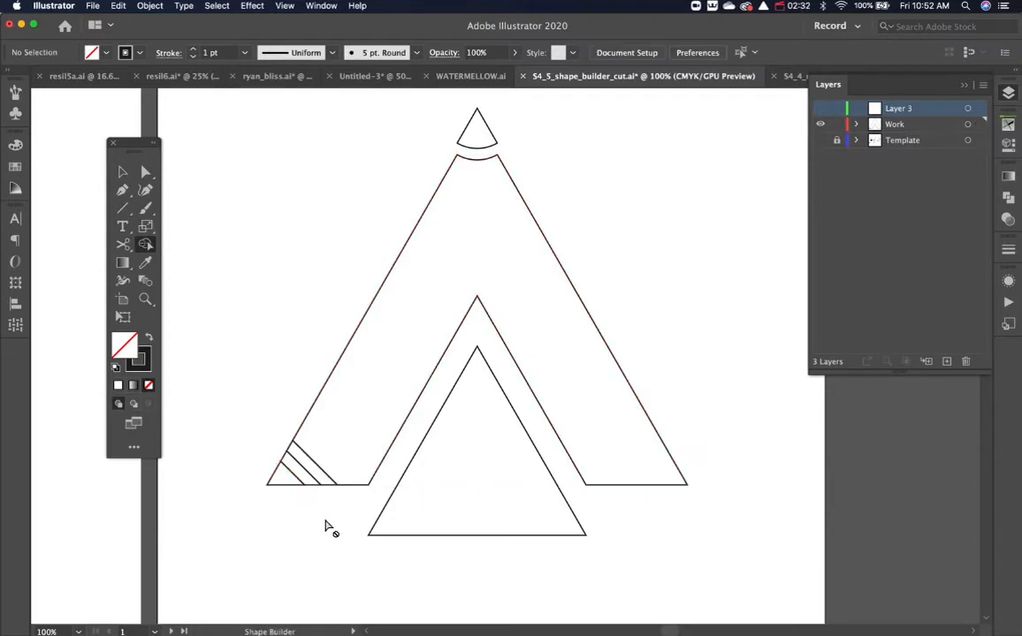
# Fill the small triangle at the A shape's lower-left tip with black.
pyautogui.press('v')
pyautogui.moveTo(311, 537); pyautogui.dragTo(370, 515)
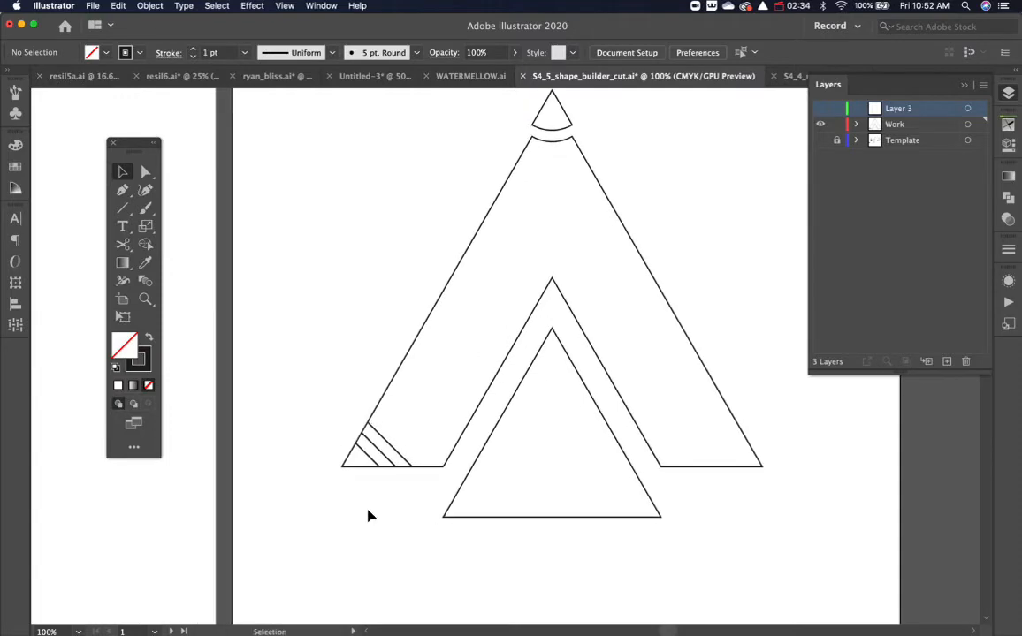
pyautogui.click(372, 464)
pyautogui.click(333, 499)
pyautogui.press('super+space')
pyautogui.moveTo(326, 404); pyautogui.dragTo(432, 482)
pyautogui.click(405, 504)
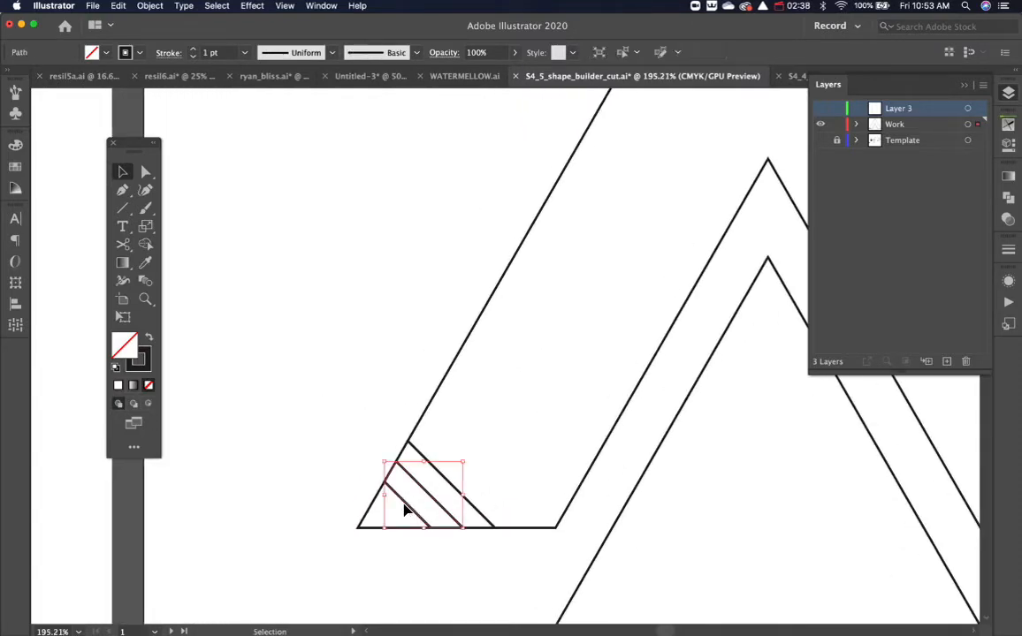
pyautogui.click(364, 518)
pyautogui.click(364, 518)
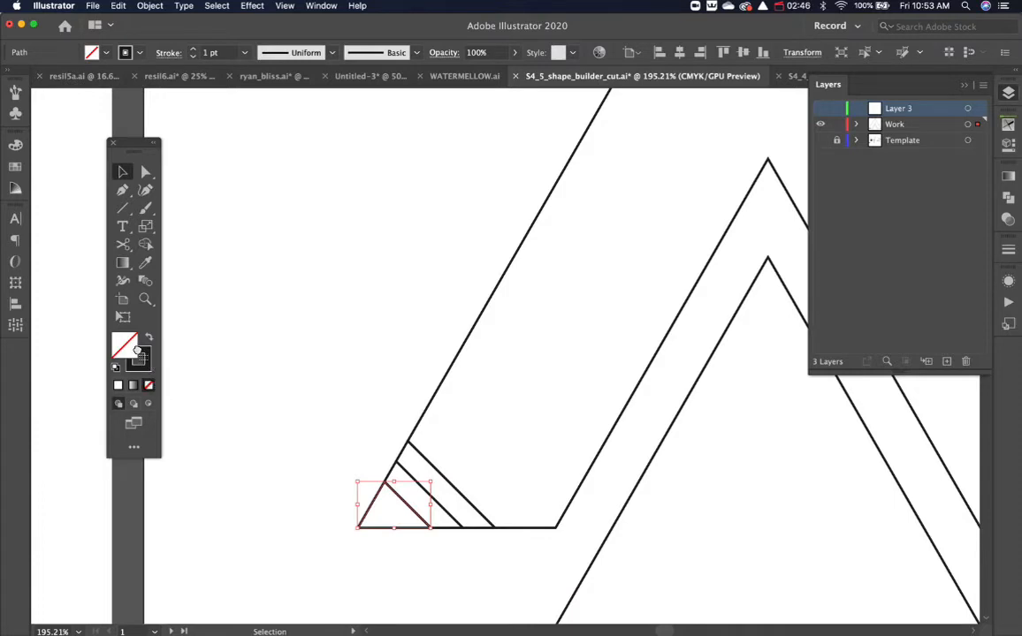
pyautogui.moveTo(137, 354); pyautogui.dragTo(126, 350)
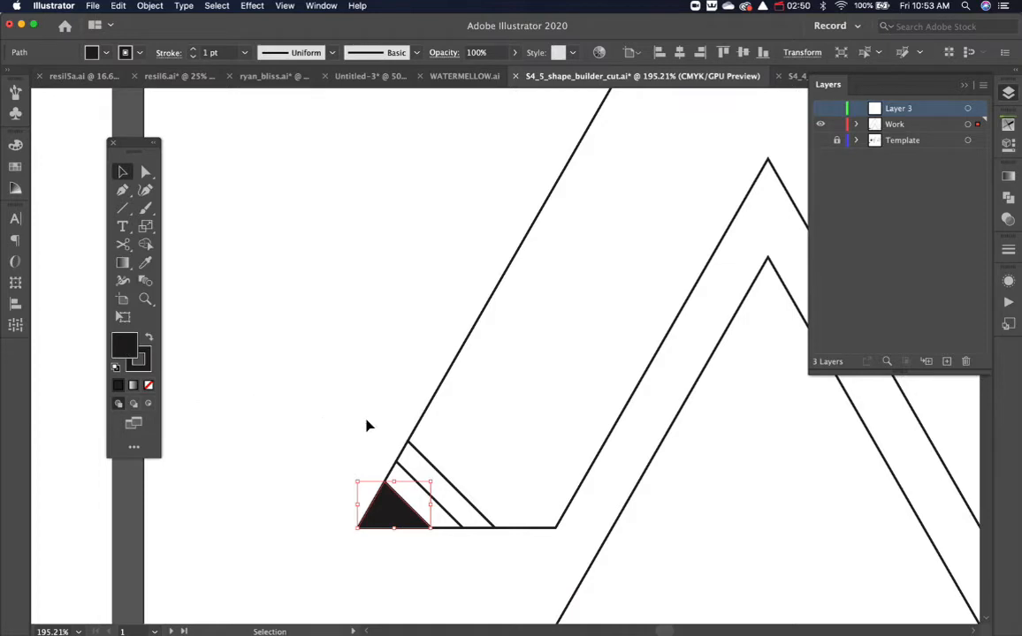
# Fill the diagonal stripe farthest from the A shape's lower-left tip with black.
pyautogui.click(422, 460)
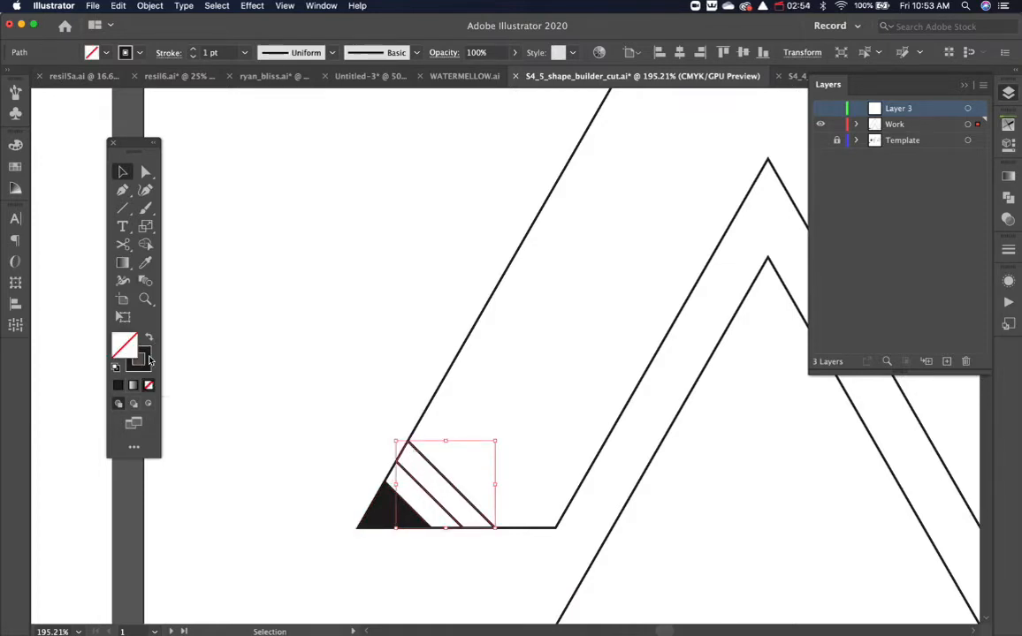
pyautogui.moveTo(127, 346); pyautogui.dragTo(125, 347)
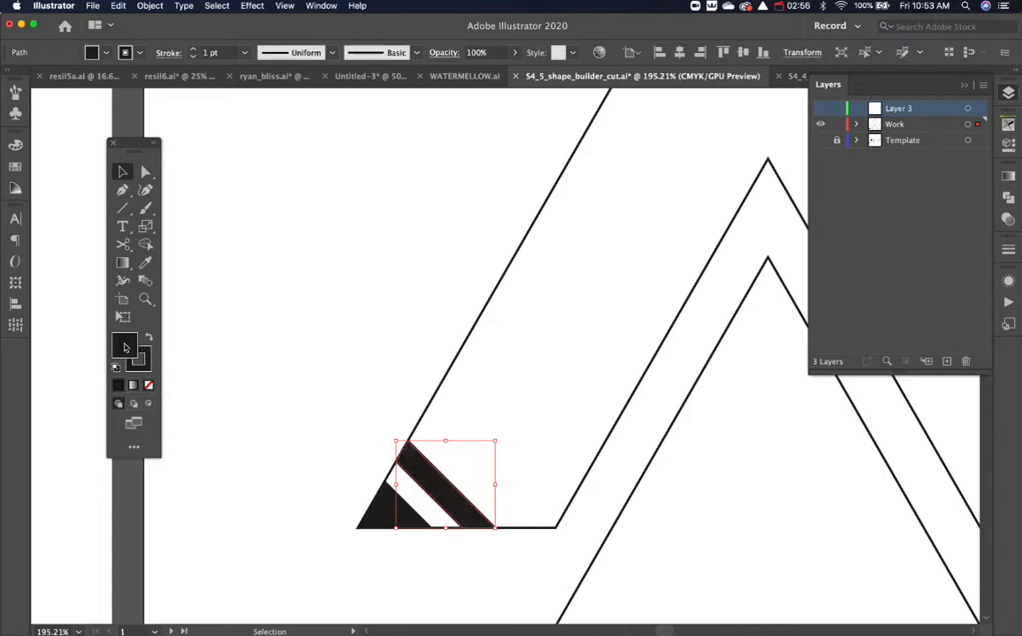
pyautogui.click(226, 367)
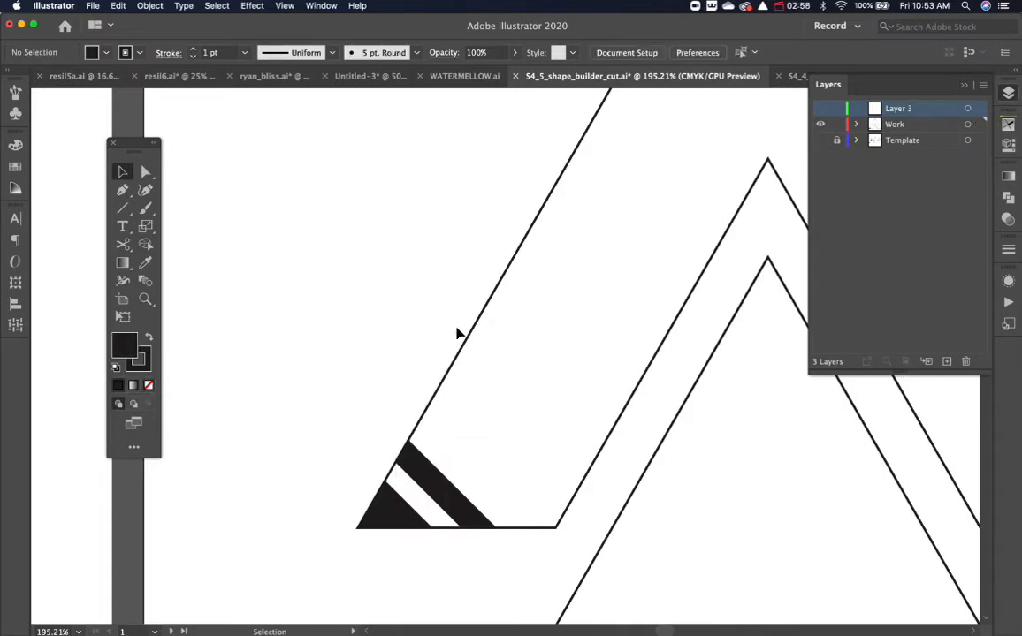
# Draw a small circle with the Ellipse tool, centred on the inner triangle's lower-left corner.
pyautogui.hotkey('ctrl', '-')
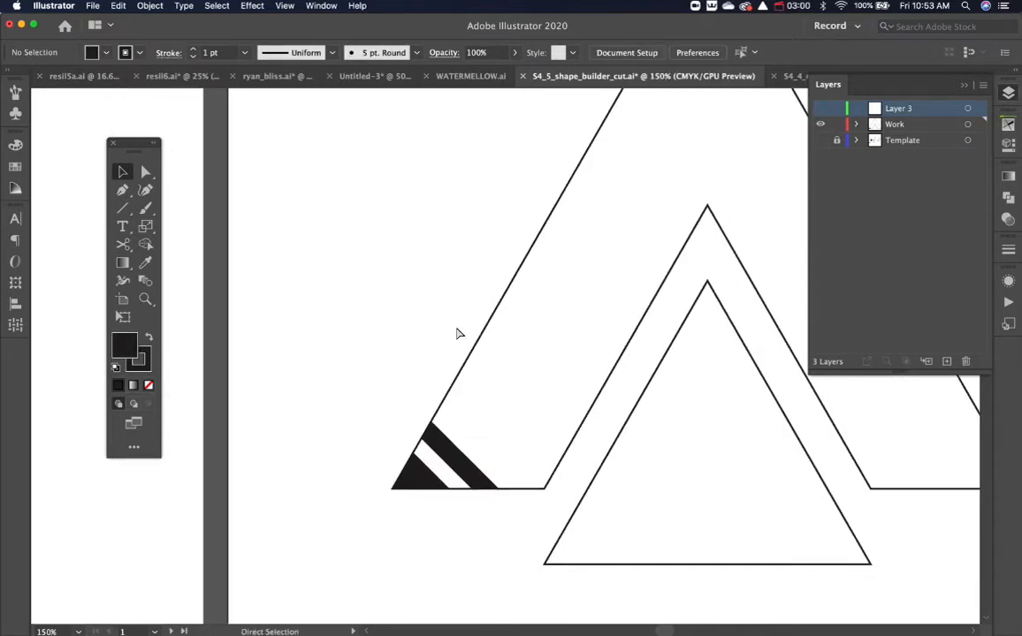
pyautogui.moveTo(514, 358); pyautogui.dragTo(392, 392)
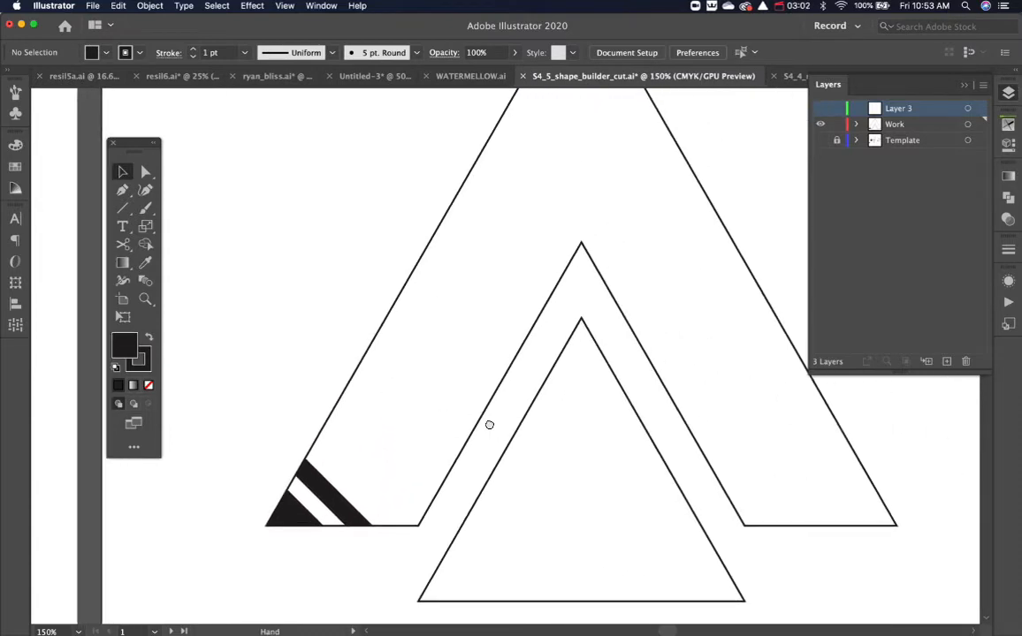
pyautogui.moveTo(486, 422); pyautogui.dragTo(401, 406)
pyautogui.moveTo(502, 365); pyautogui.dragTo(449, 312)
pyautogui.press('l')
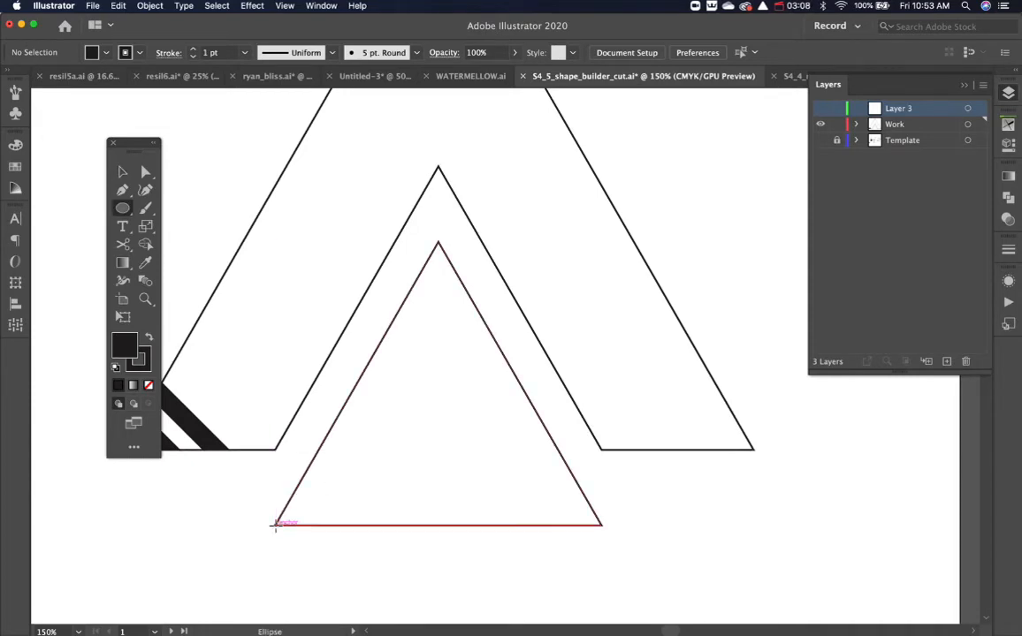
pyautogui.moveTo(275, 523); pyautogui.dragTo(295, 547)
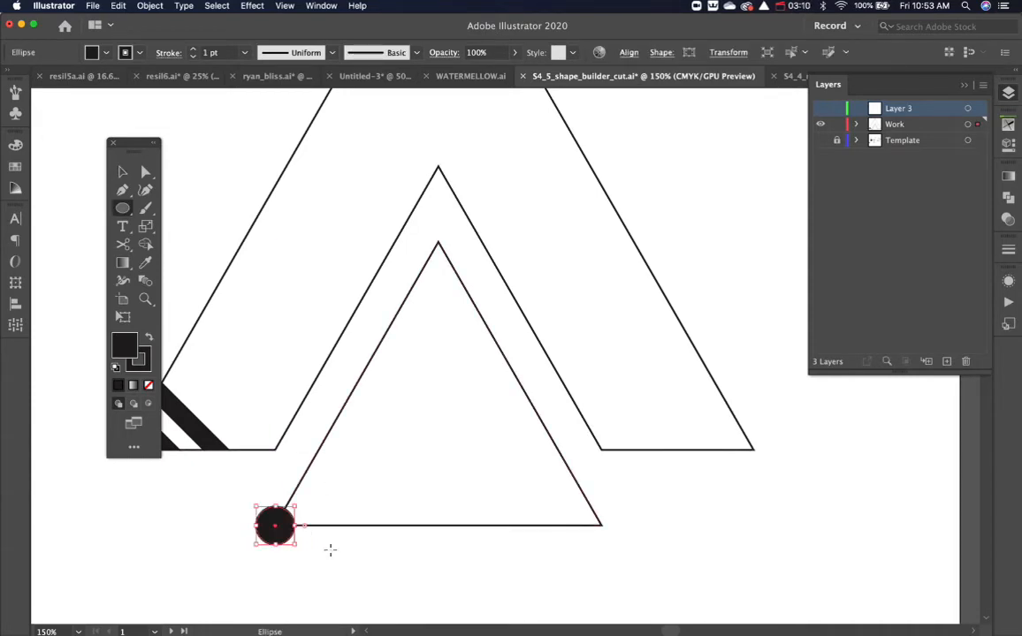
pyautogui.keyDown('super'); pyautogui.click(333, 557); pyautogui.keyUp('super')
pyautogui.press('v')
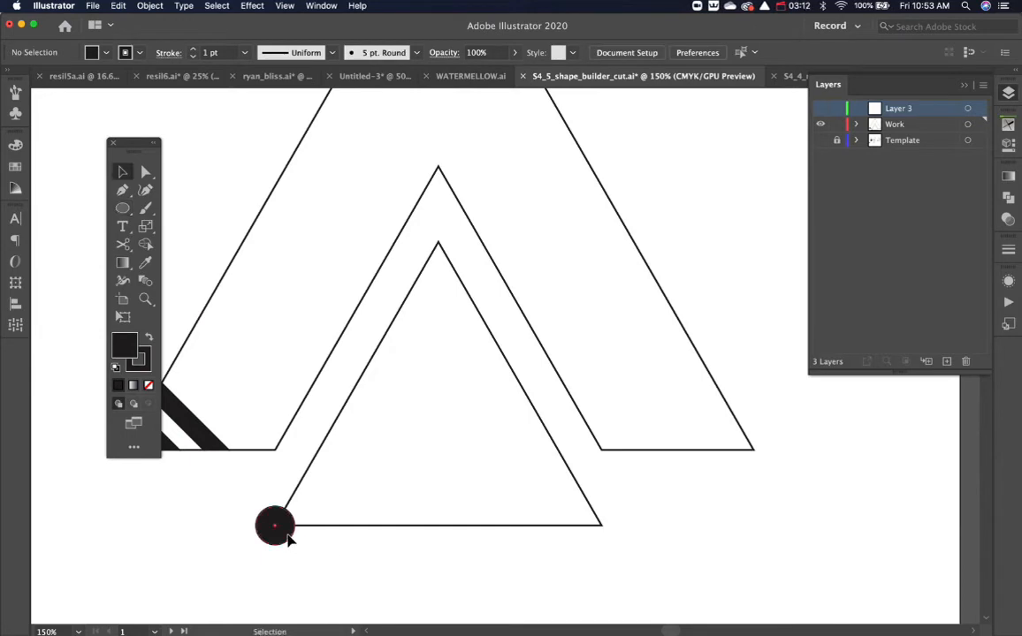
# Remove the fill from the small circle, keeping only its black outline.
pyautogui.click(276, 528)
pyautogui.click(334, 572)
pyautogui.click(297, 539)
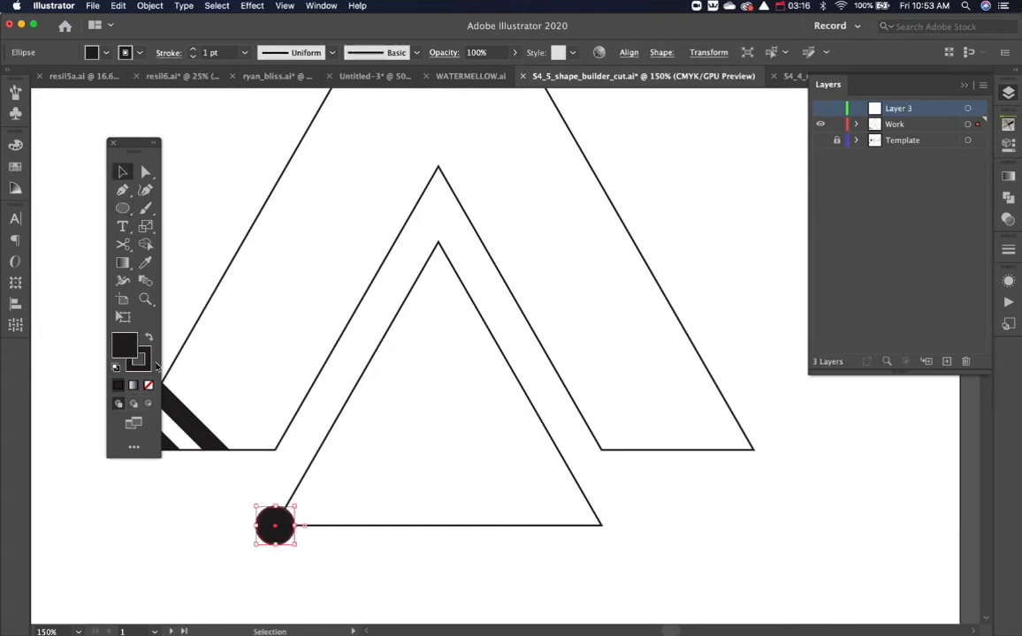
pyautogui.click(150, 389)
pyautogui.click(296, 557)
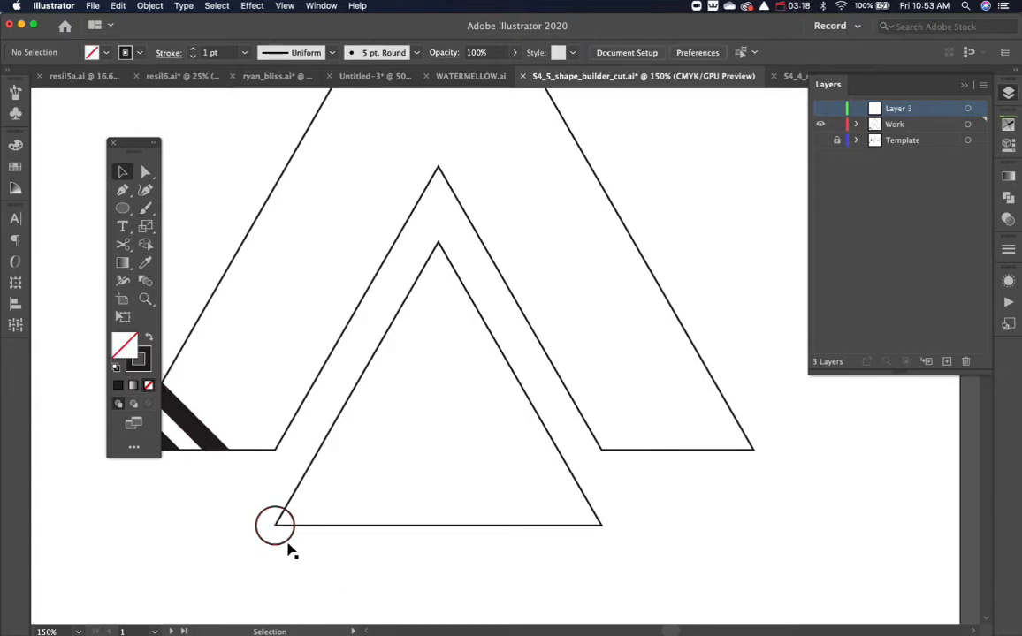
# Duplicate the circle edge to edge along the inner triangle's base to make a row of ten touching circles.
pyautogui.moveTo(292, 545); pyautogui.dragTo(327, 551)
pyautogui.hotkey('ctrl', 'd')
pyautogui.press('super+d')
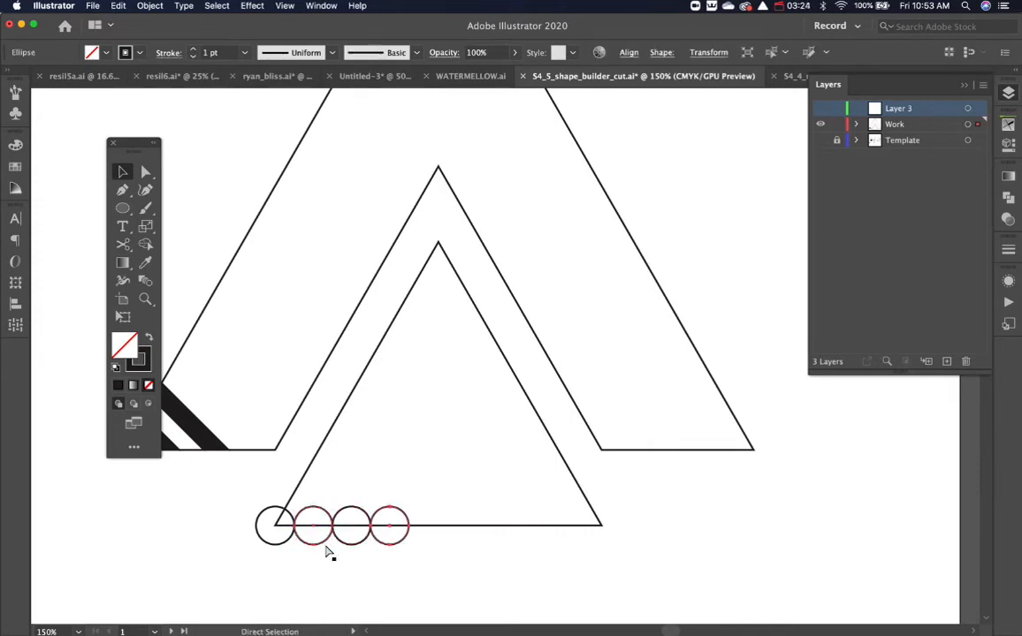
pyautogui.press('super+d')
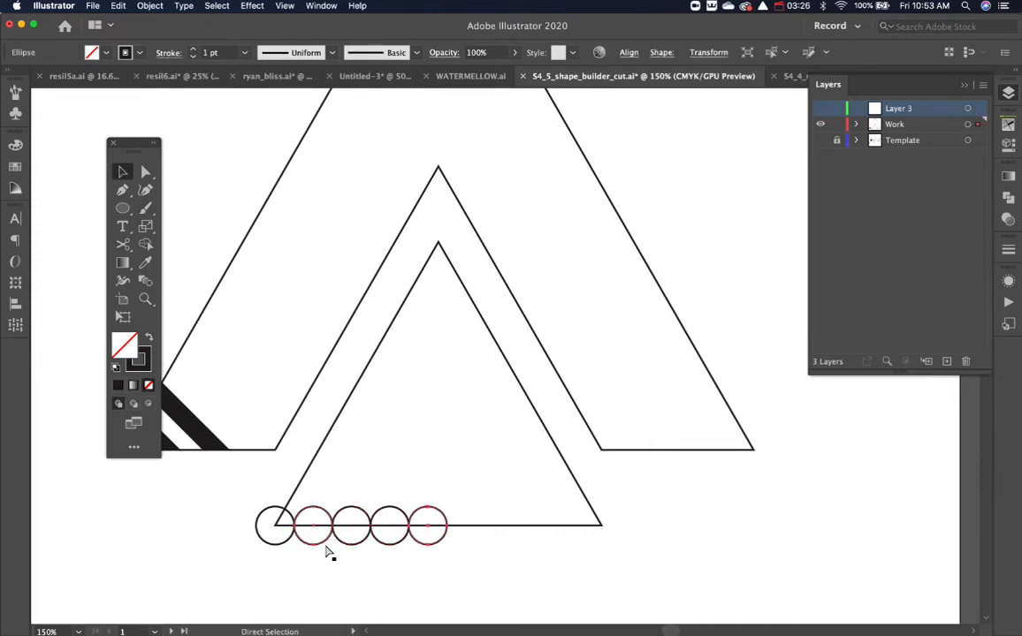
pyautogui.press('super+d')
pyautogui.press('super+d')
pyautogui.press('super+d')
pyautogui.press('super+d')
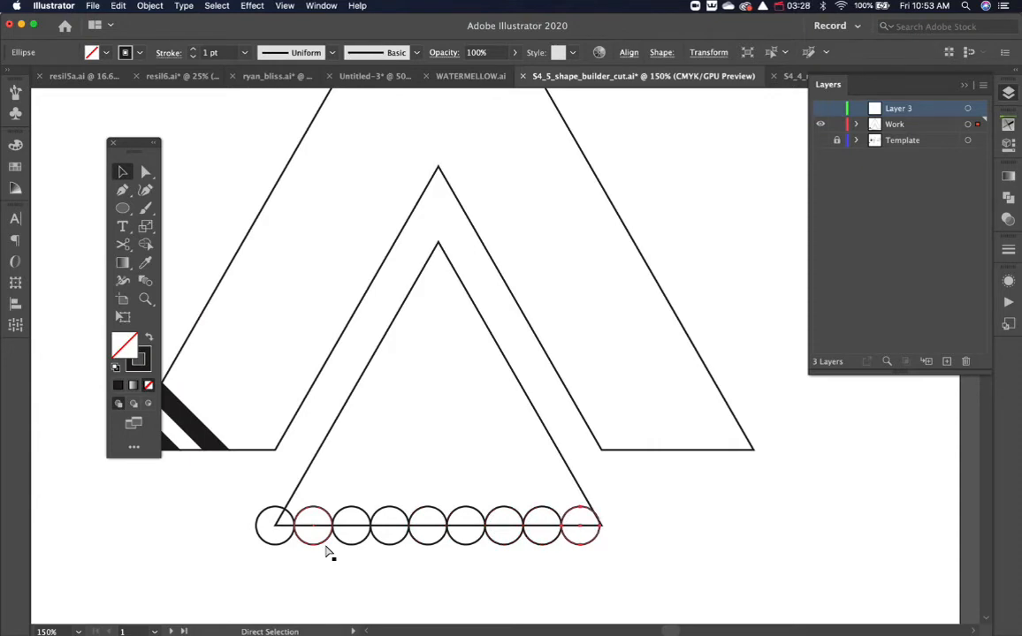
pyautogui.press('super+d')
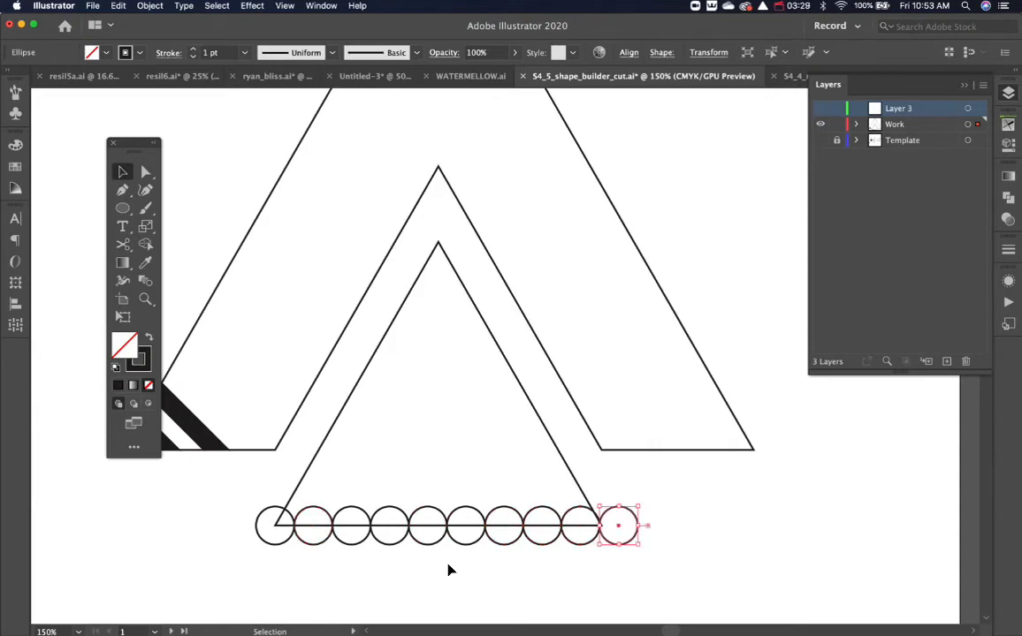
# Select all ten circles and scale the row down proportionally so the last circle is centred on the triangle's lower-right corner.
pyautogui.click(661, 585)
pyautogui.moveTo(672, 572); pyautogui.dragTo(254, 546)
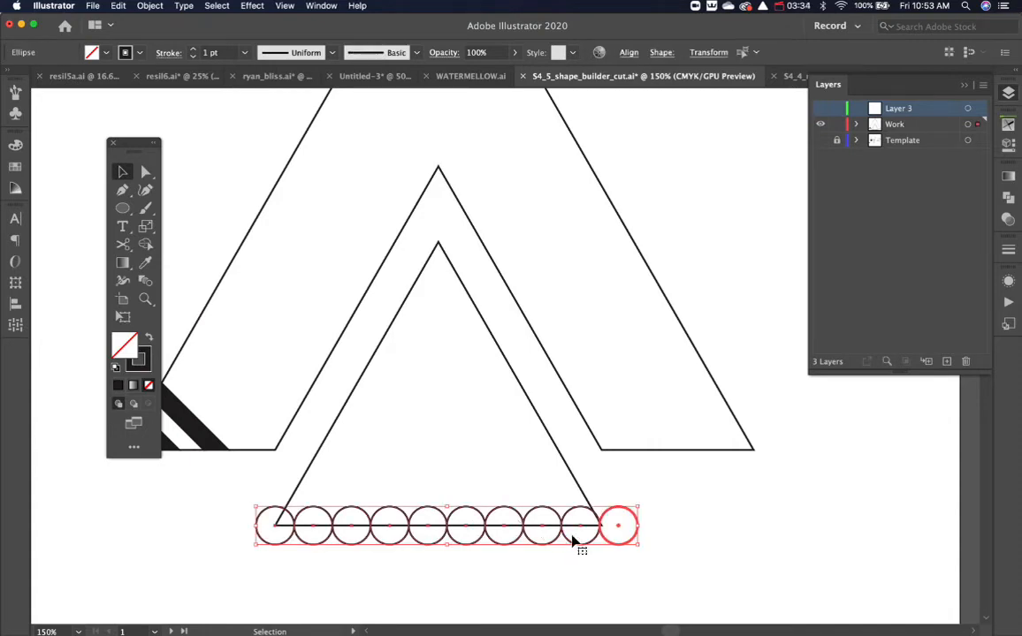
pyautogui.moveTo(641, 549); pyautogui.dragTo(617, 549)
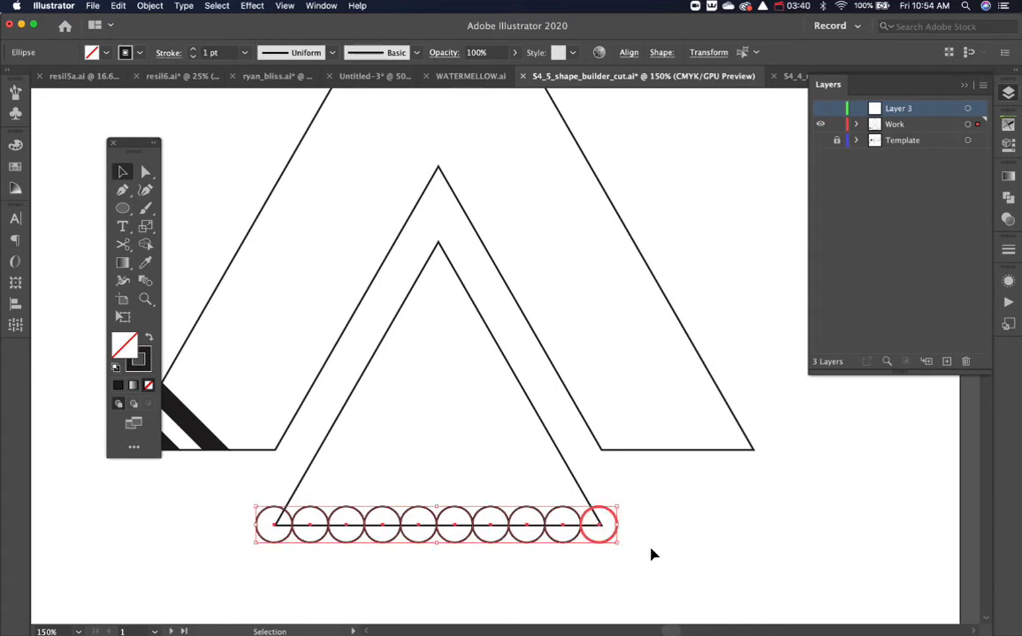
# Select the circle row and inner triangle, and separate the semicircles above the base into individual shapes with Shape Builder.
pyautogui.keyDown('shift'); pyautogui.click(581, 490); pyautogui.keyUp('shift')
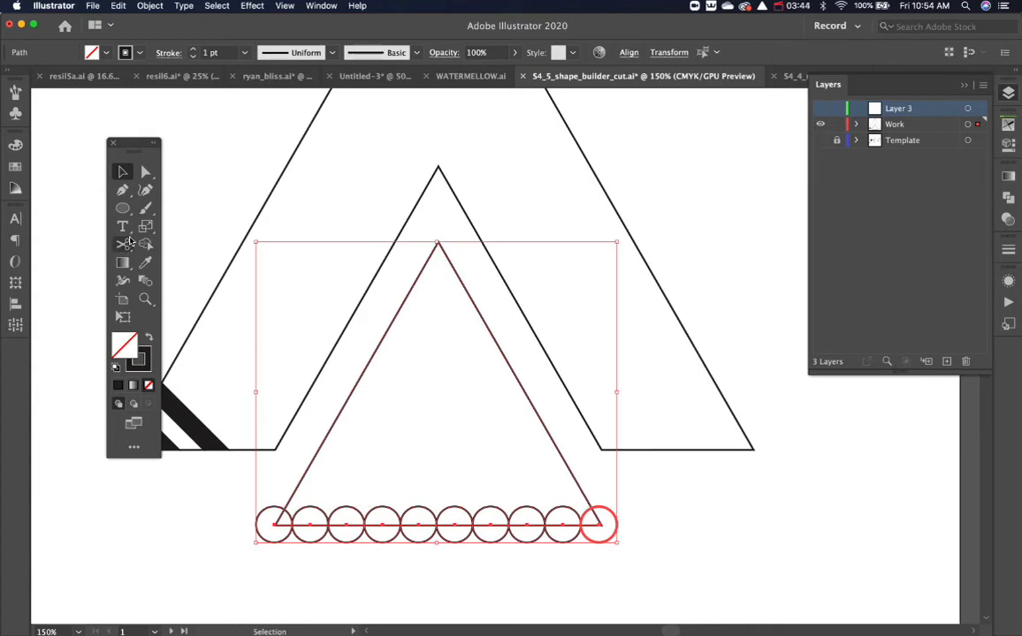
pyautogui.click(146, 244)
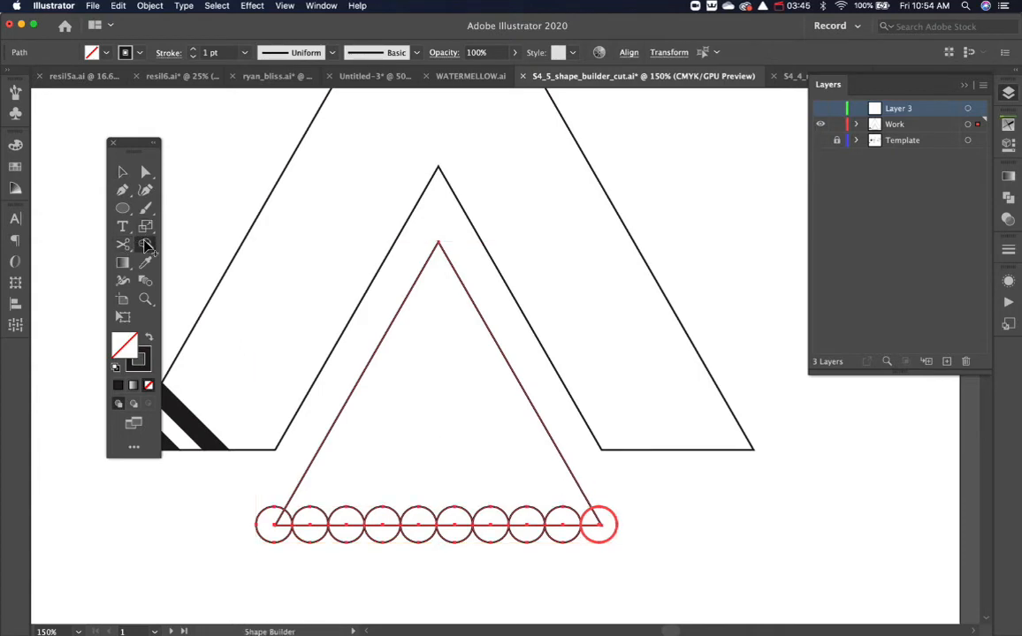
pyautogui.click(284, 519)
pyautogui.click(307, 519)
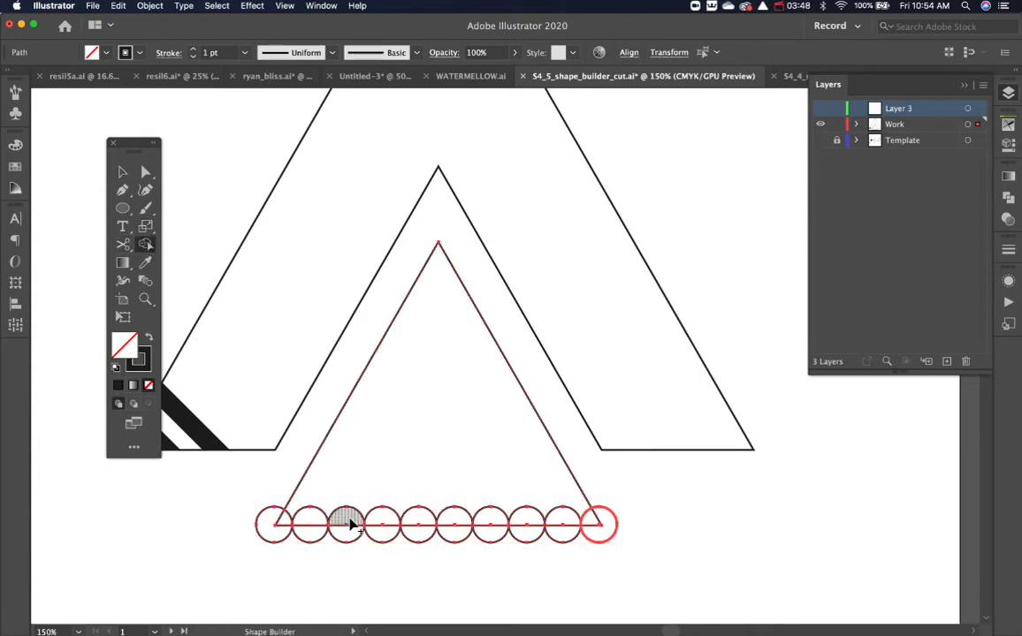
pyautogui.click(351, 519)
pyautogui.click(383, 519)
pyautogui.click(419, 517)
pyautogui.click(454, 516)
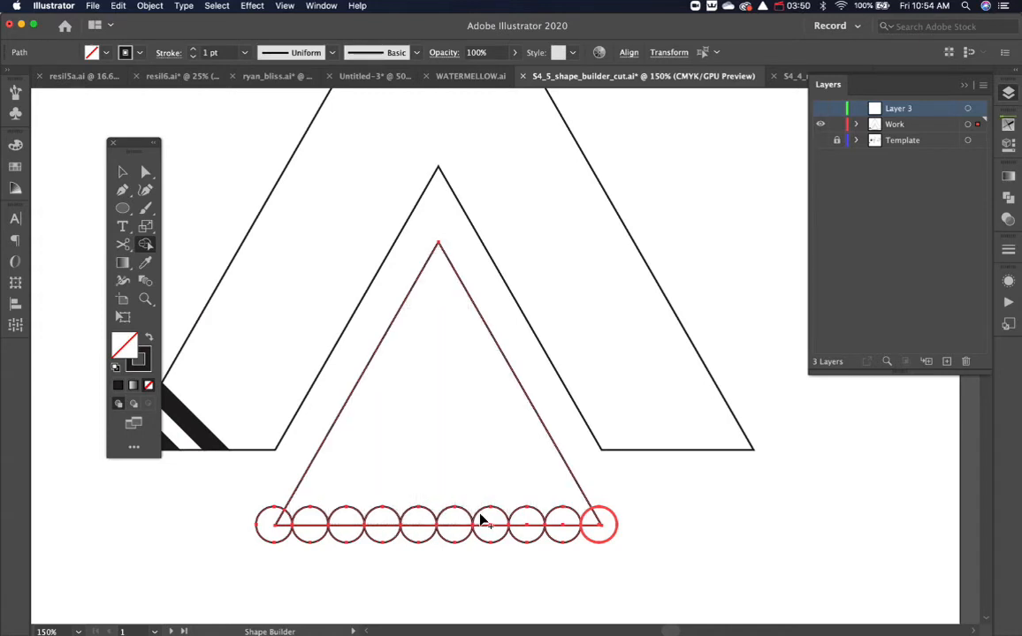
pyautogui.click(479, 516)
pyautogui.click(528, 515)
pyautogui.click(565, 519)
# Remove all circle portions outside the inner triangle with Shape Builder, leaving a scalloped row along its base.
pyautogui.moveTo(604, 548)
pyautogui.mouseDown()
pyautogui.moveTo(338, 548)
pyautogui.moveTo(251, 539)
pyautogui.mouseUp()
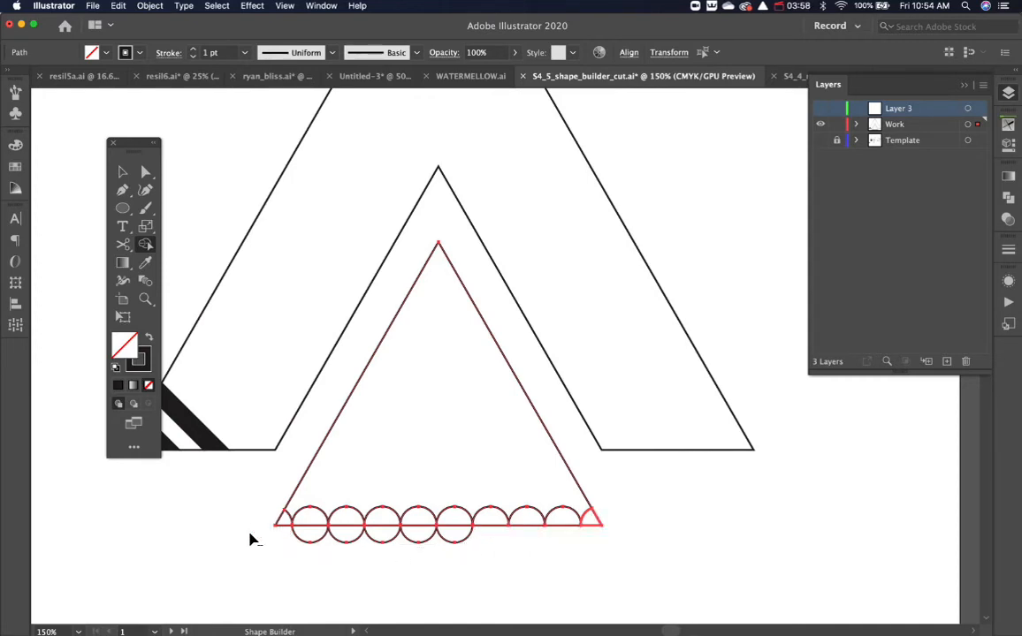
pyautogui.moveTo(501, 548); pyautogui.dragTo(302, 541)
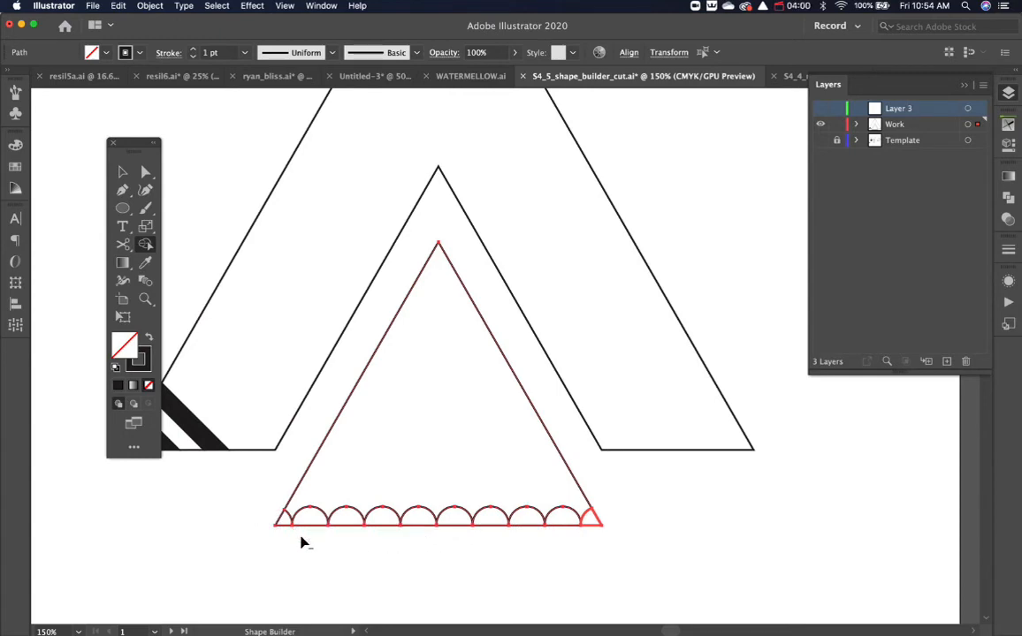
pyautogui.press('super+shift+a')
pyautogui.press('v')
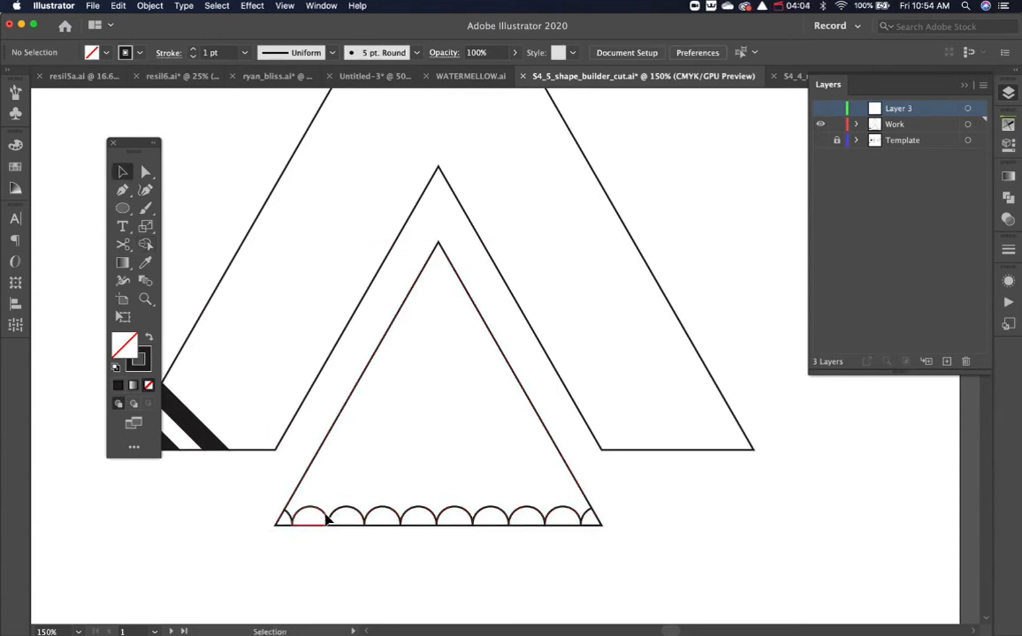
# Move the first two full semicircles at the left end of the scalloped row straight down below the triangle's base.
pyautogui.moveTo(326, 521); pyautogui.dragTo(329, 555)
pyautogui.moveTo(355, 520); pyautogui.dragTo(356, 557)
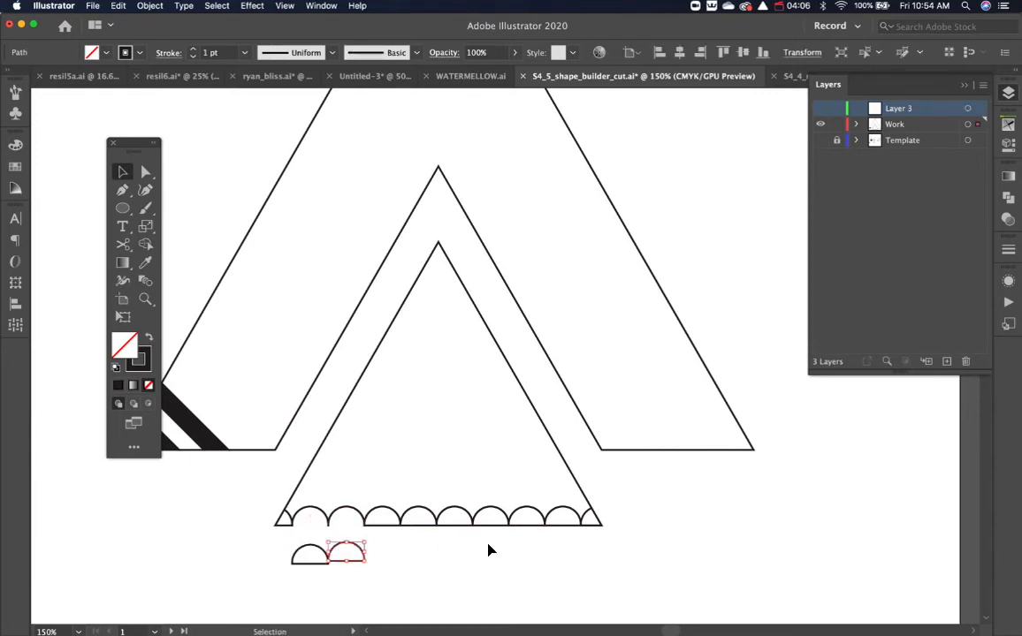
# Undo the last two semicircle moves in the scalloped row.
pyautogui.press('super+z')
pyautogui.press('super+z')
# Draw a circle centred on the large outer shape's right slanted side, level with the top of the inner triangle cutout, and deselect it.
pyautogui.moveTo(689, 378); pyautogui.dragTo(477, 539)
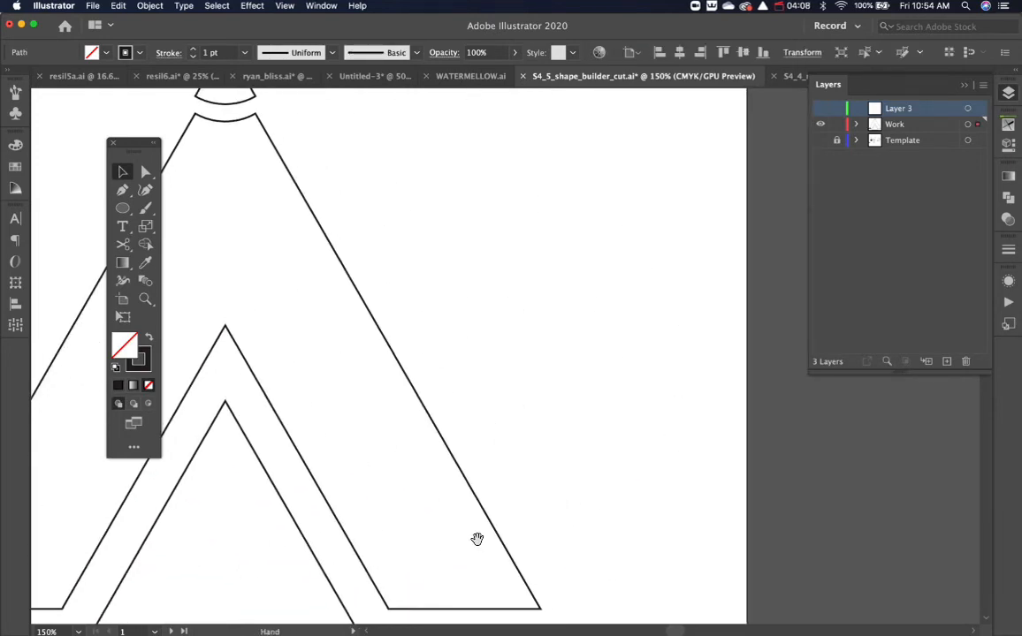
pyautogui.moveTo(449, 433); pyautogui.dragTo(529, 459)
pyautogui.press('l')
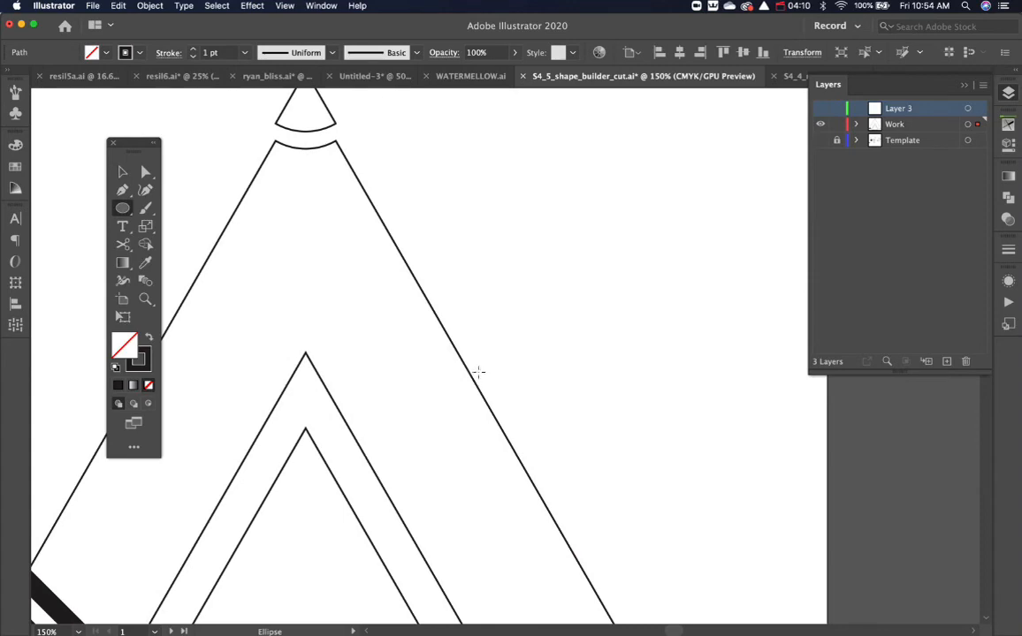
pyautogui.moveTo(464, 365); pyautogui.dragTo(519, 347)
pyautogui.keyDown('super'); pyautogui.click(557, 376); pyautogui.keyUp('super')
pyautogui.press('v')
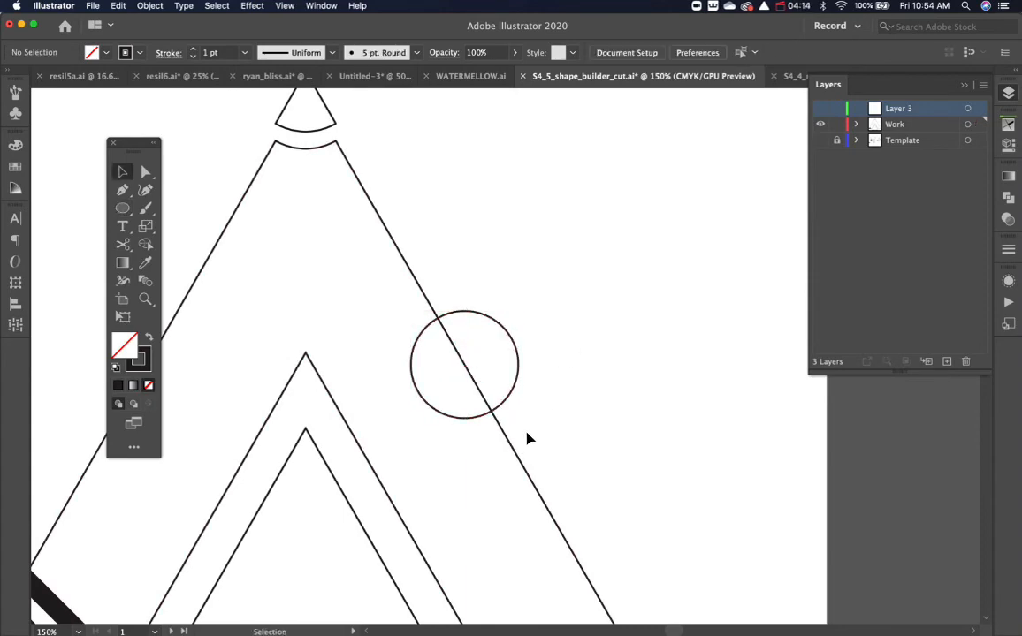
# Cut the large outer shape's right side with Scissors at both points where it crosses the circle.
pyautogui.click(511, 452)
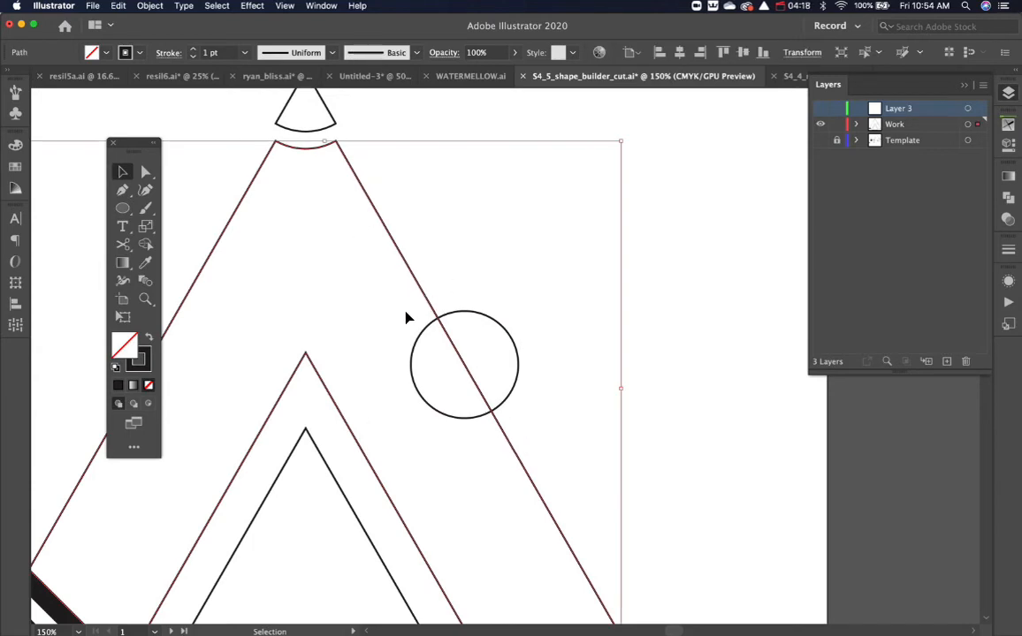
pyautogui.press('c')
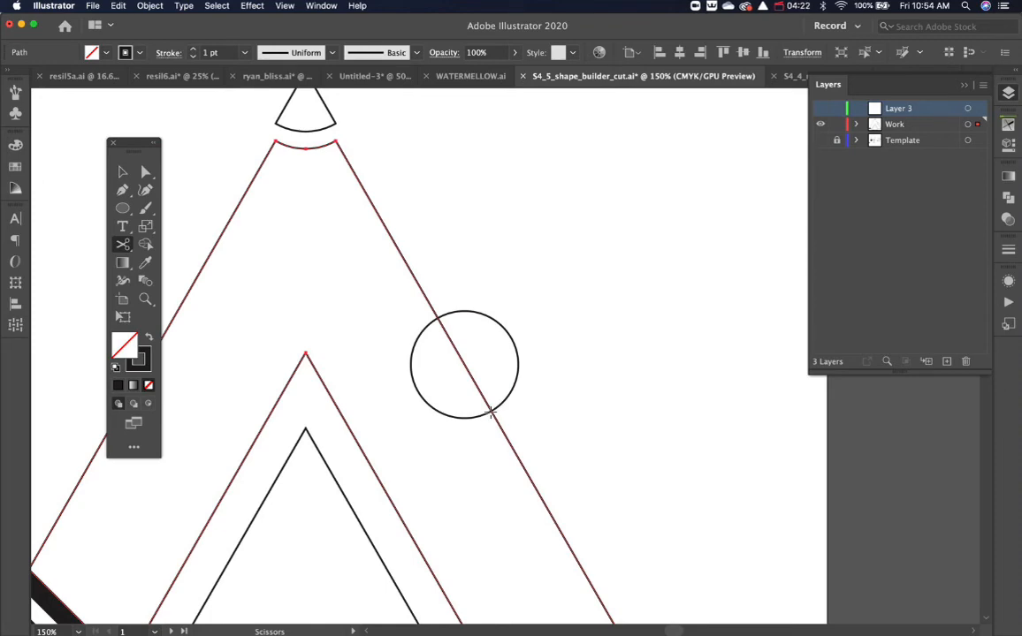
pyautogui.click(491, 413)
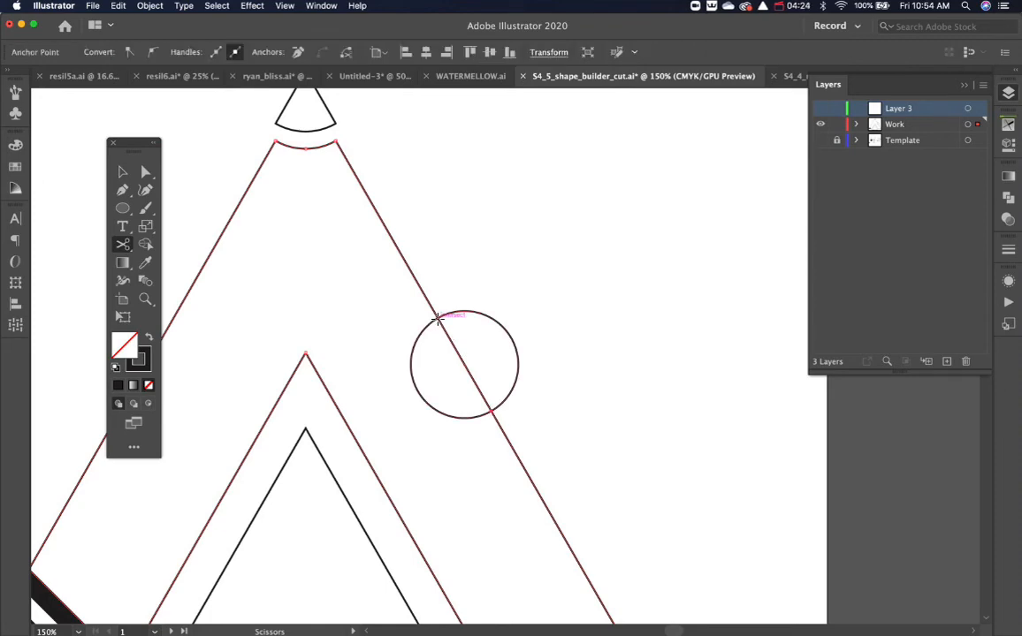
pyautogui.click(436, 319)
pyautogui.keyDown('super'); pyautogui.click(576, 409); pyautogui.keyUp('super')
pyautogui.press('v')
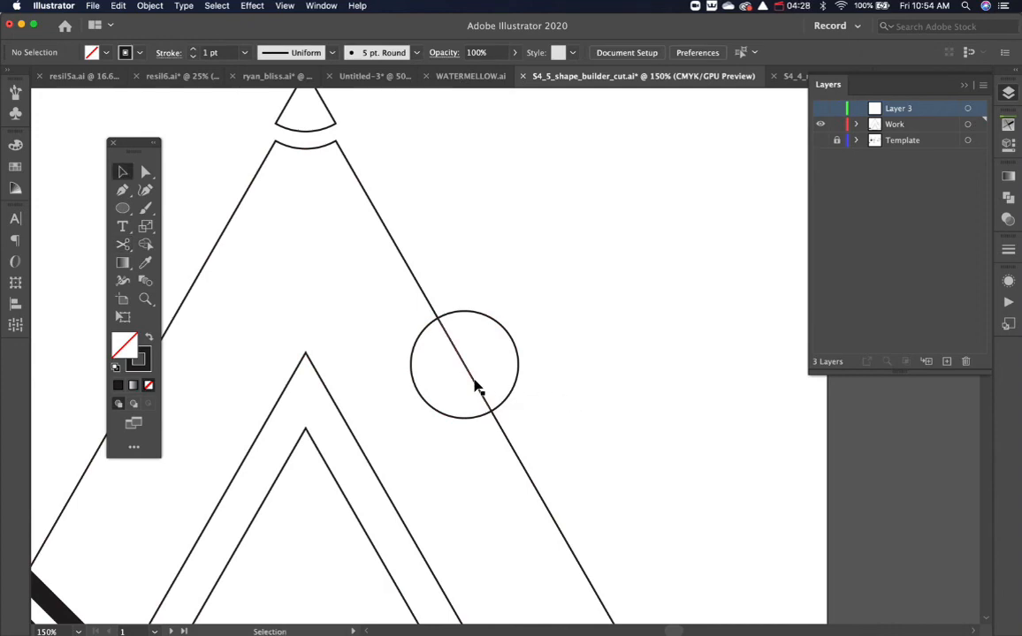
# Move the cut line segment to the right of the circle and duplicate it at equal small offsets into fifteen parallel diagonal lines.
pyautogui.moveTo(473, 380); pyautogui.dragTo(589, 372)
pyautogui.click(616, 365)
pyautogui.hotkey('ctrl', 'd')
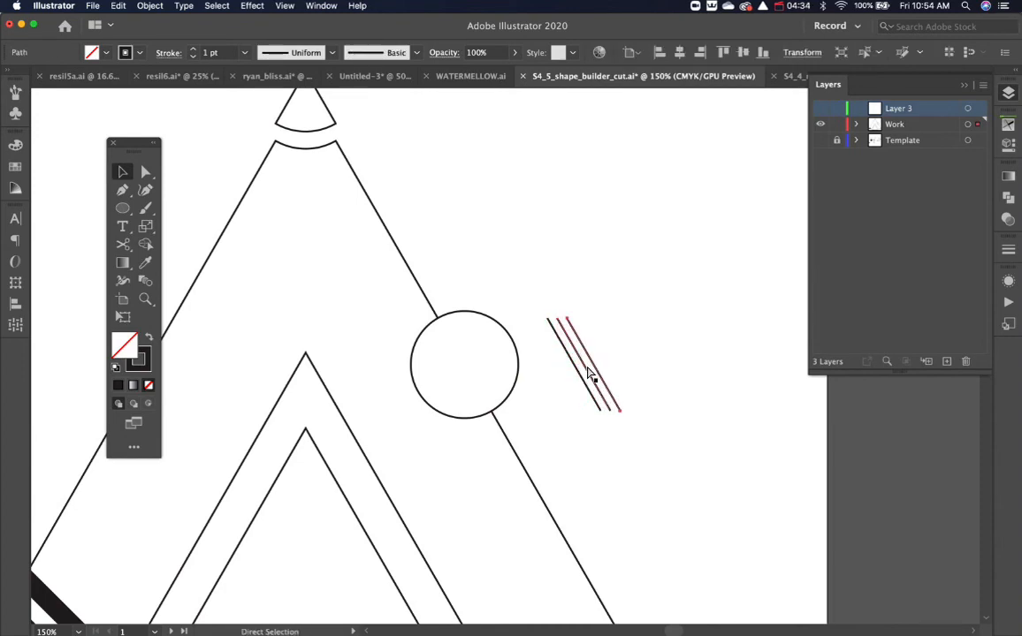
pyautogui.hotkey('ctrl', 'd')
pyautogui.hotkey('ctrl', 'd')
pyautogui.hotkey('ctrl', 'd')
pyautogui.hotkey('ctrl', 'd')
pyautogui.hotkey('ctrl', 'd')
pyautogui.hotkey('ctrl', 'd')
pyautogui.hotkey('ctrl', 'd')
pyautogui.hotkey('ctrl', 'd')
pyautogui.hotkey('ctrl', 'd')
pyautogui.hotkey('ctrl', 'd')
pyautogui.hotkey('ctrl', 'd')
pyautogui.hotkey('ctrl', 'd')
pyautogui.click(665, 463)
# Show the Template layer to compare the whole drawing with it, and hide the layer again.
pyautogui.scroll(-2, 636, 449)
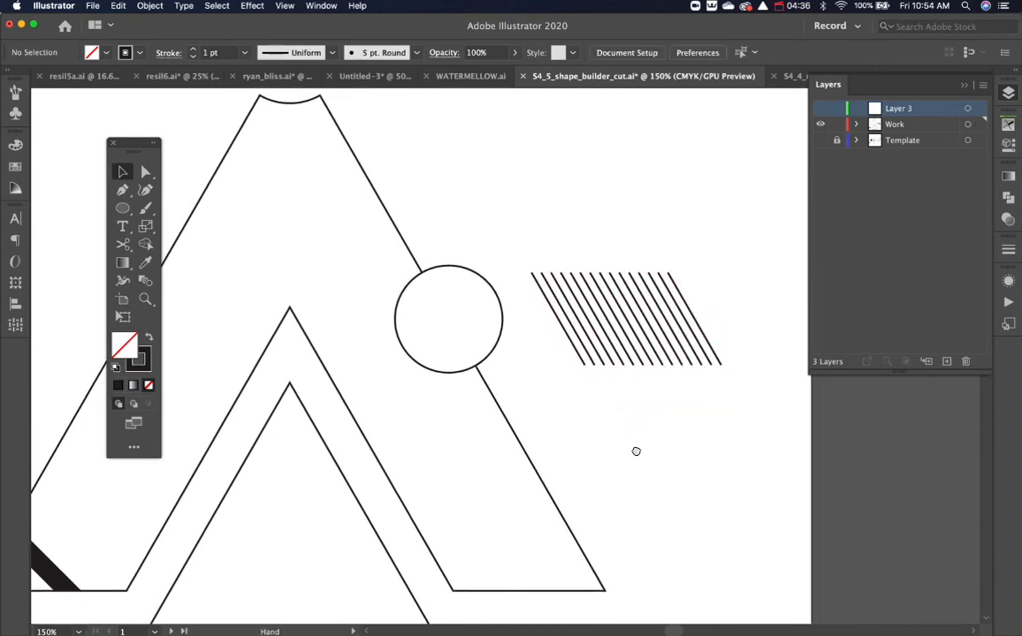
pyautogui.hotkey('ctrl', '0')
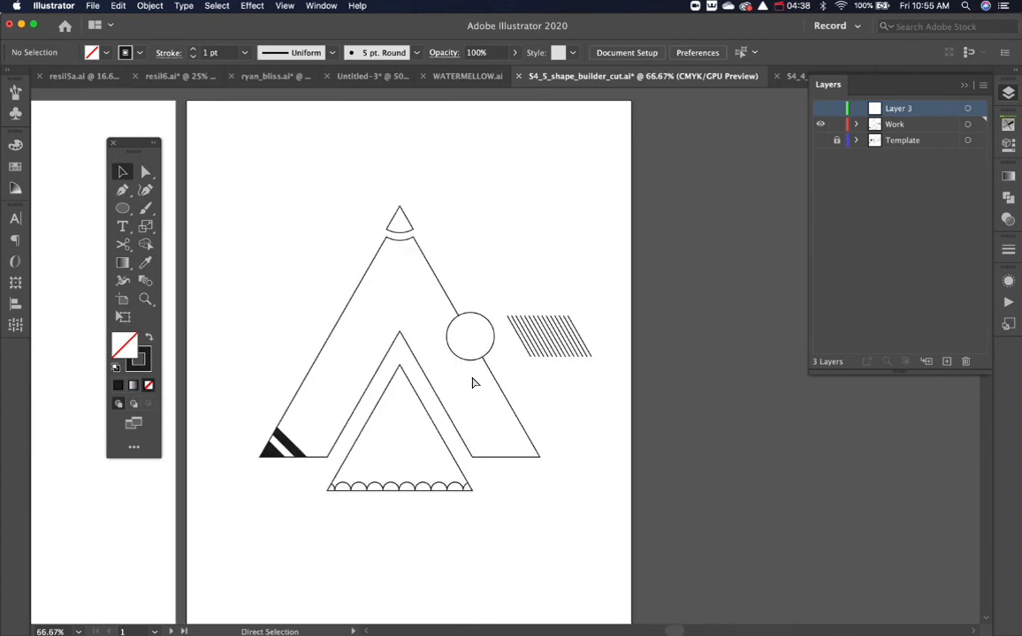
pyautogui.click(820, 140)
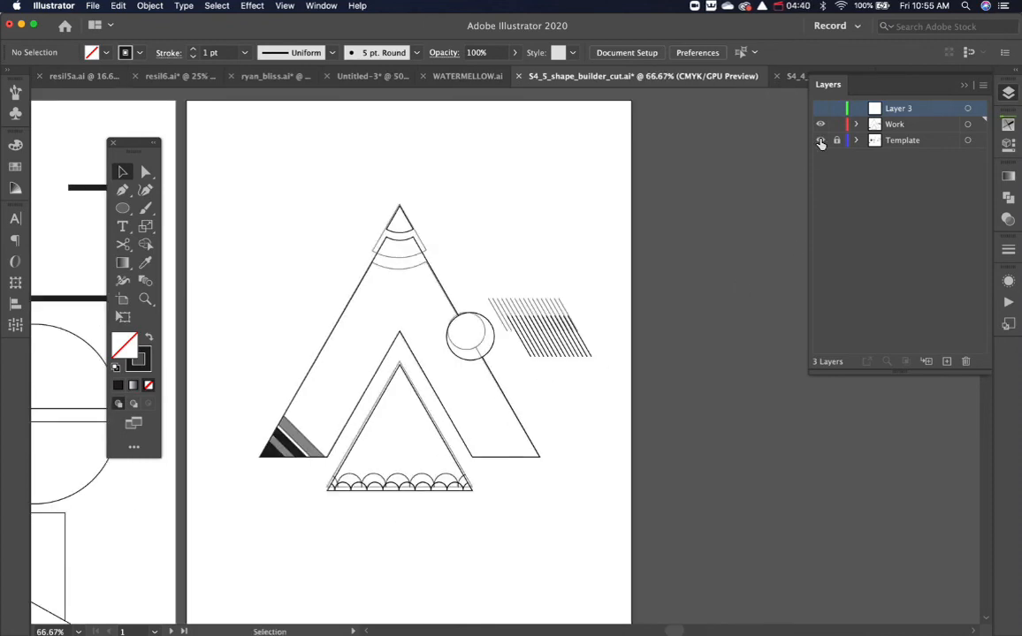
pyautogui.click(820, 141)
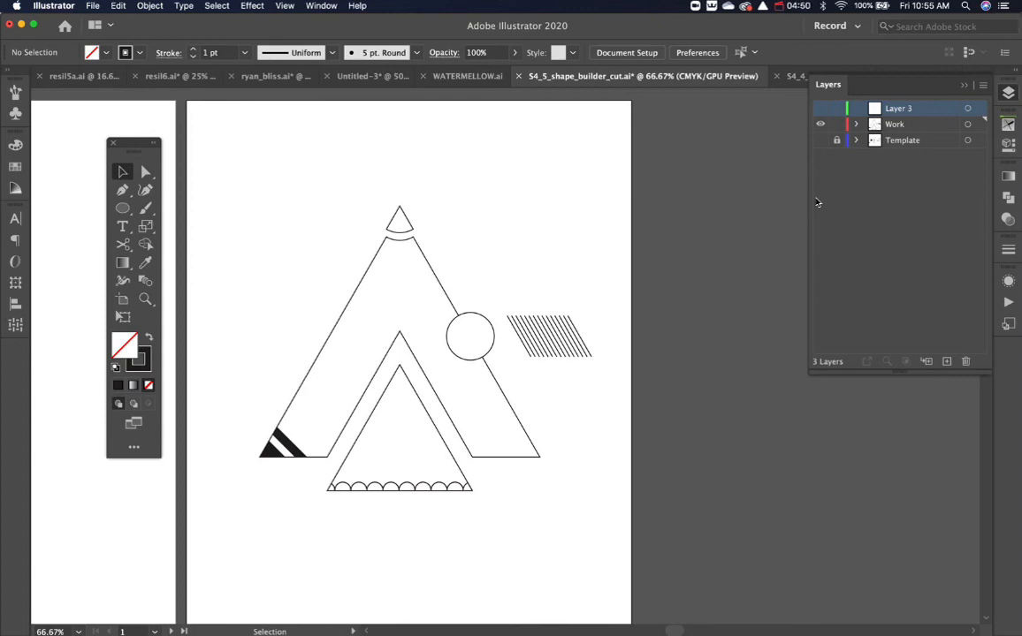
# Cut the circle with Scissors at an upper-right and a lower-right point on its outline.
pyautogui.press('super+equal')
pyautogui.press('super+equal')
pyautogui.press('super+equal')
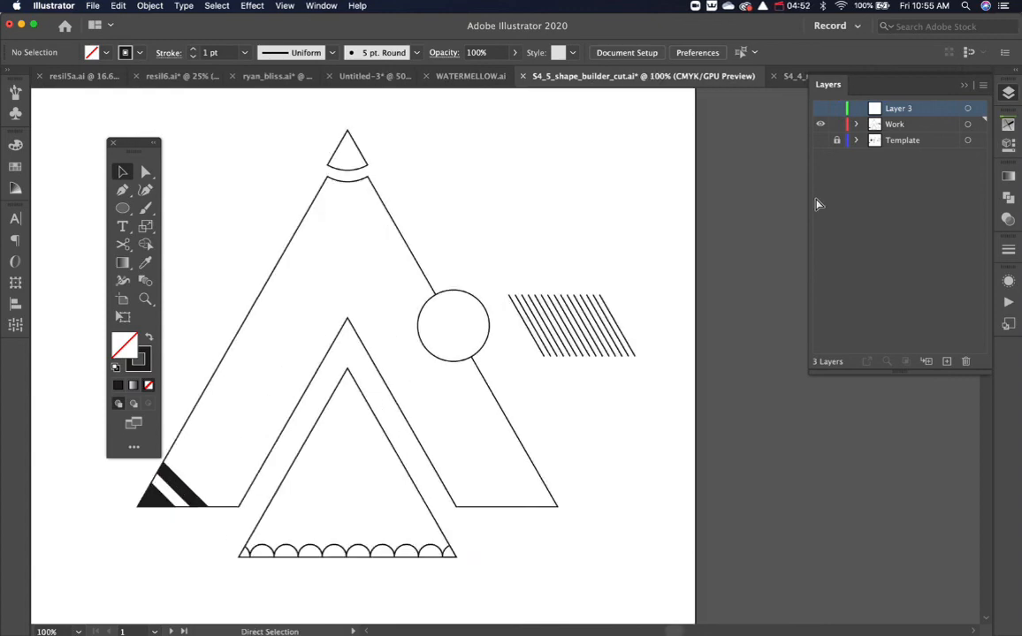
pyautogui.click(452, 239)
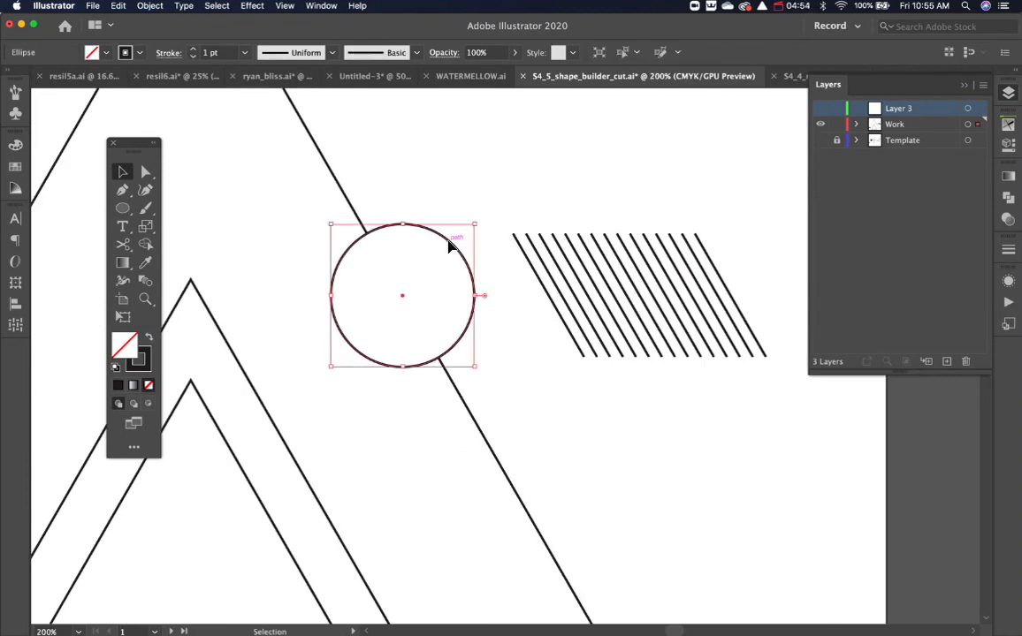
pyautogui.press('c')
pyautogui.click(439, 232)
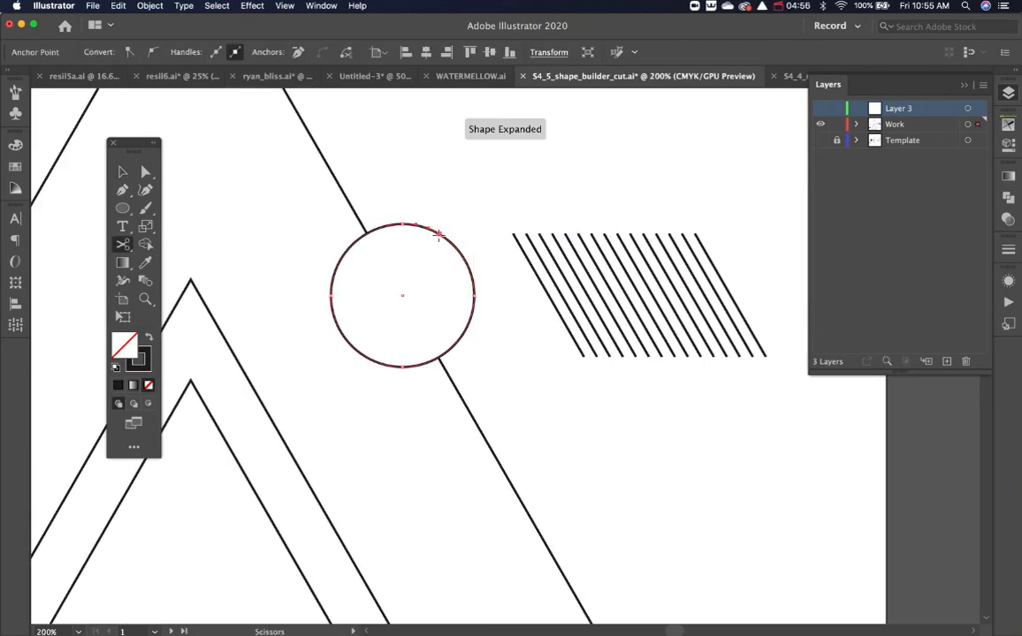
pyautogui.click(469, 327)
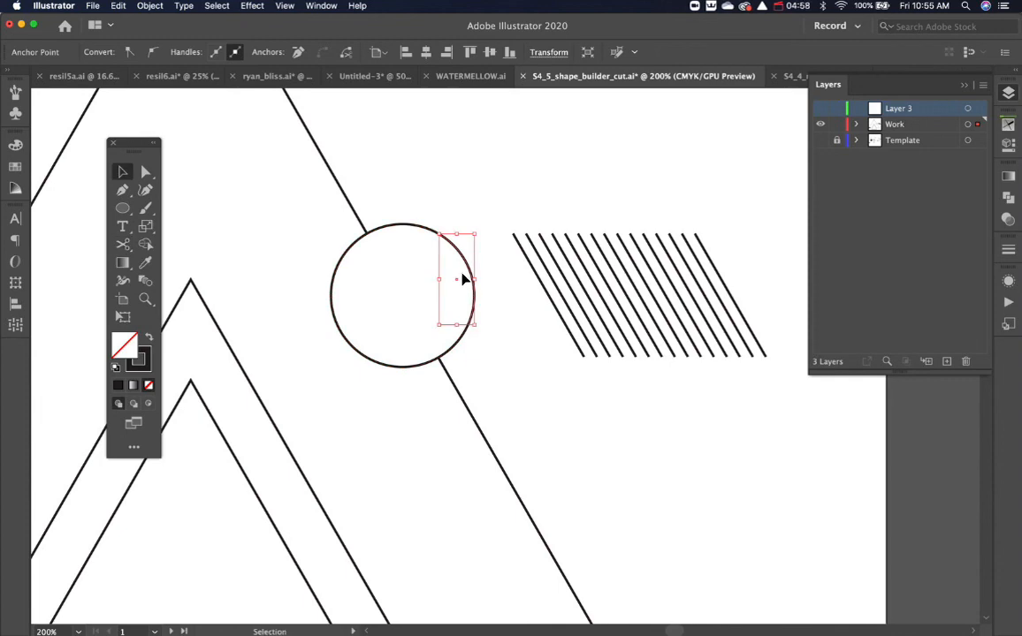
# Drag the cut arc away from the circle's right side and delete it, leaving the circle open.
pyautogui.press('v')
pyautogui.moveTo(463, 279)
pyautogui.mouseDown()
pyautogui.moveTo(666, 279)
pyautogui.moveTo(794, 265)
pyautogui.moveTo(589, 367)
pyautogui.moveTo(585, 397)
pyautogui.mouseUp()
pyautogui.click(496, 171)
pyautogui.press('Delete')
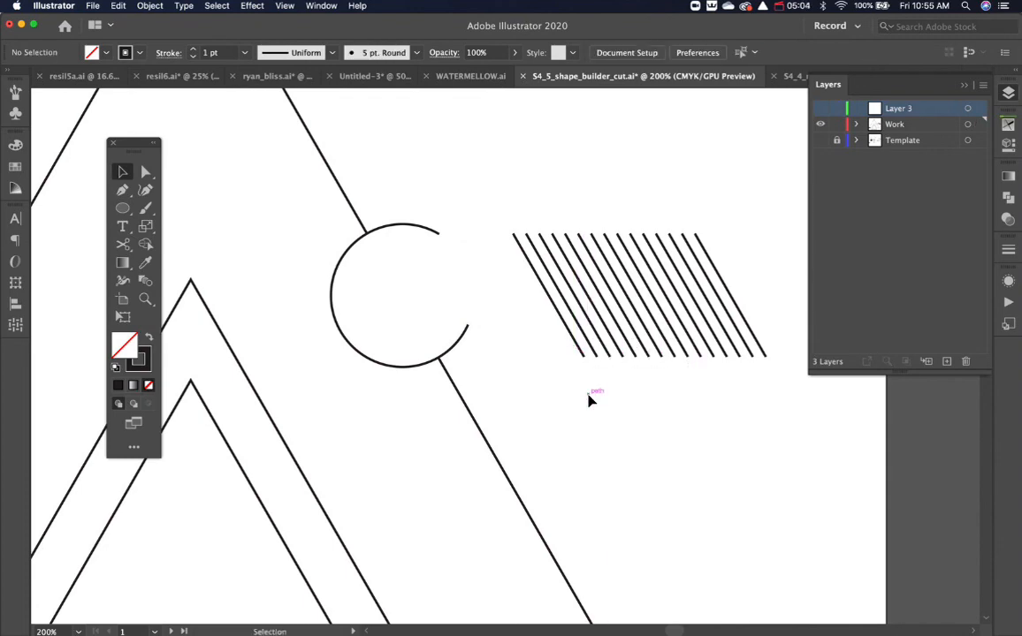
pyautogui.press('super+0')
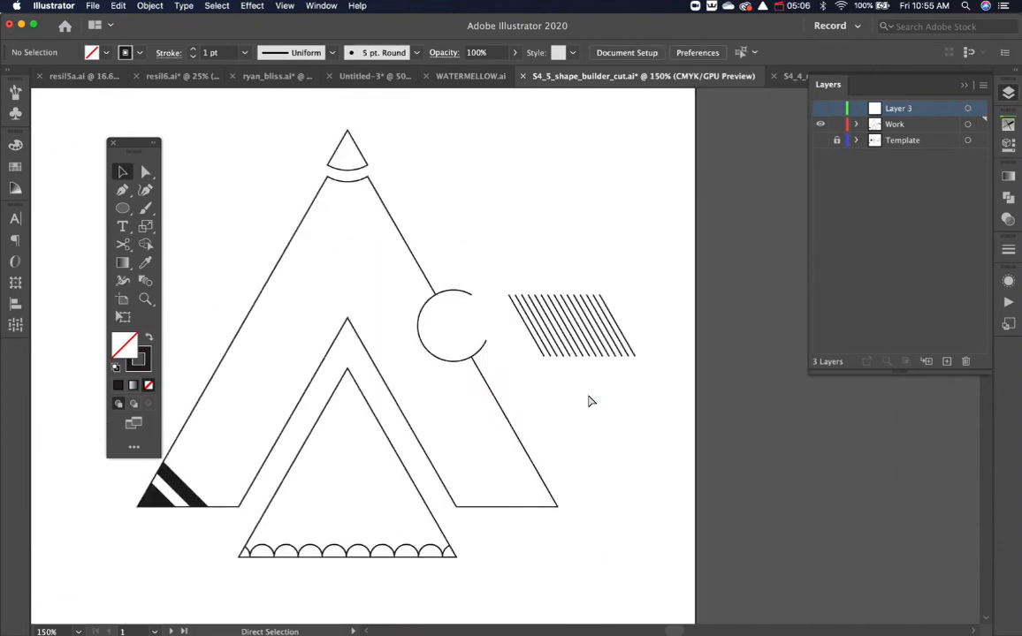